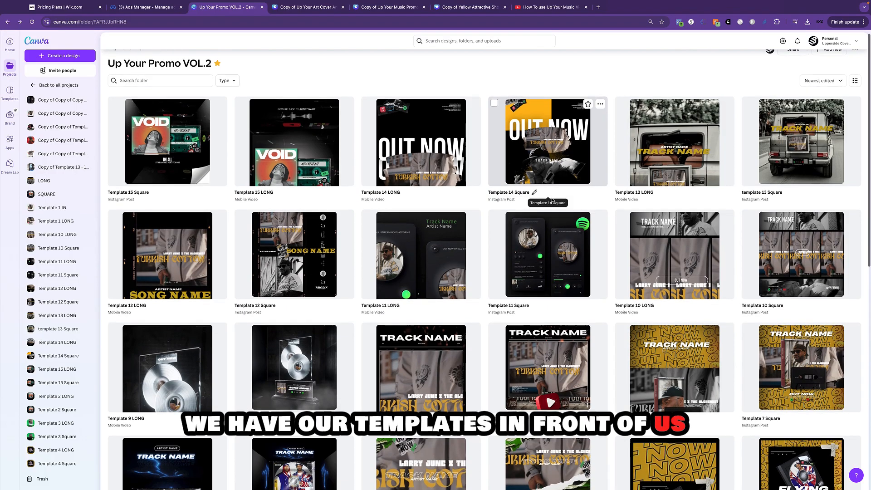
Step: Look through the square and long templates in the Up Your Promo VOL.2 folder, comparing their formats and layering
scroll(552, 200, down, 4)
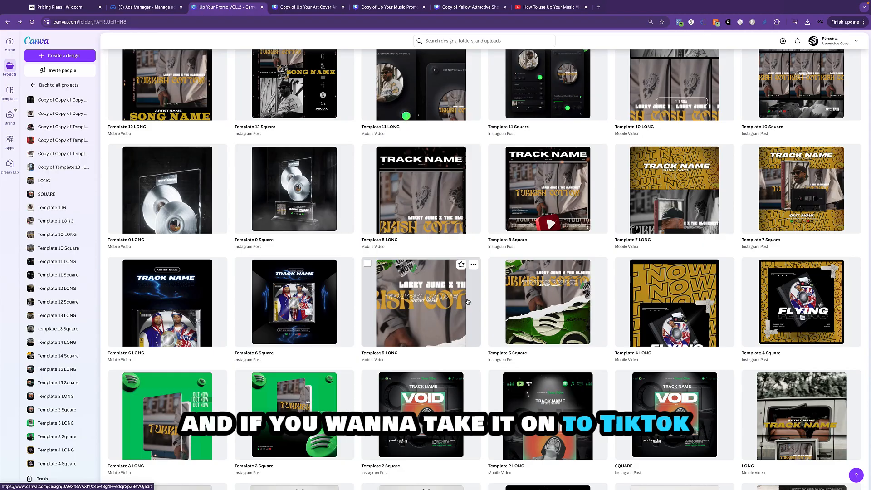
scroll(467, 302, up, 2)
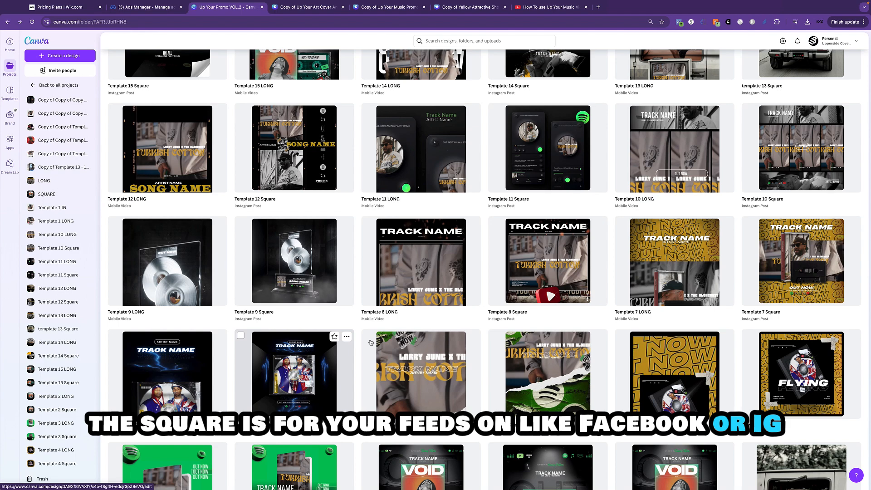
scroll(370, 342, up, 2)
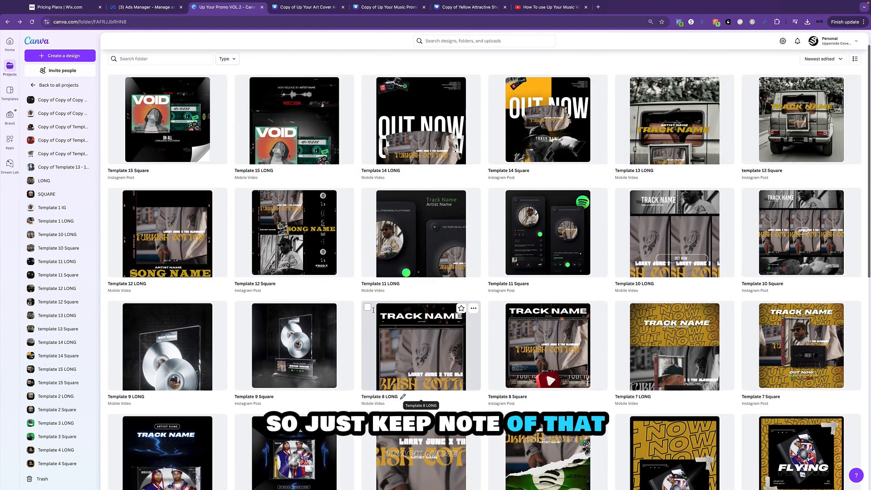
scroll(372, 310, up, 1)
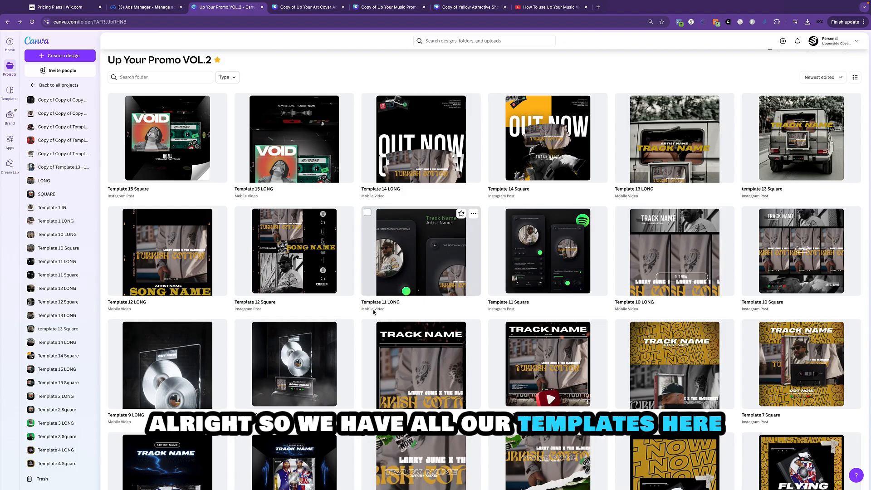
scroll(373, 312, down, 1)
scroll(373, 312, up, 2)
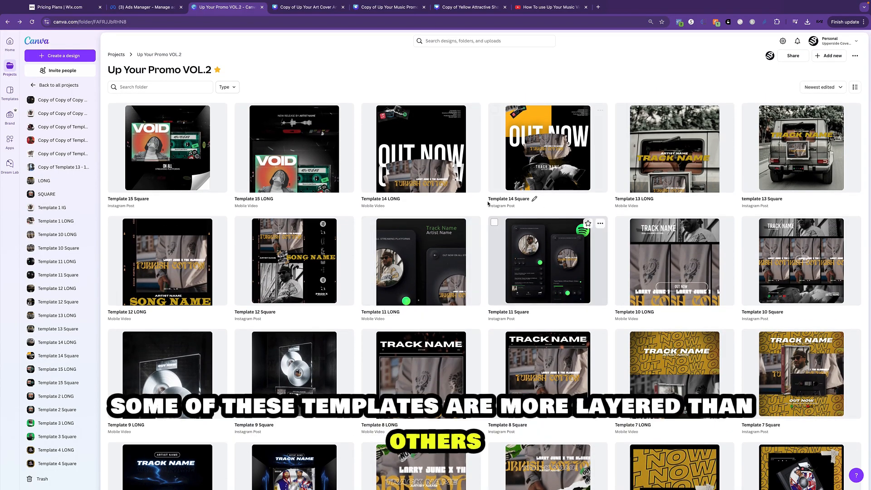
scroll(487, 203, down, 2)
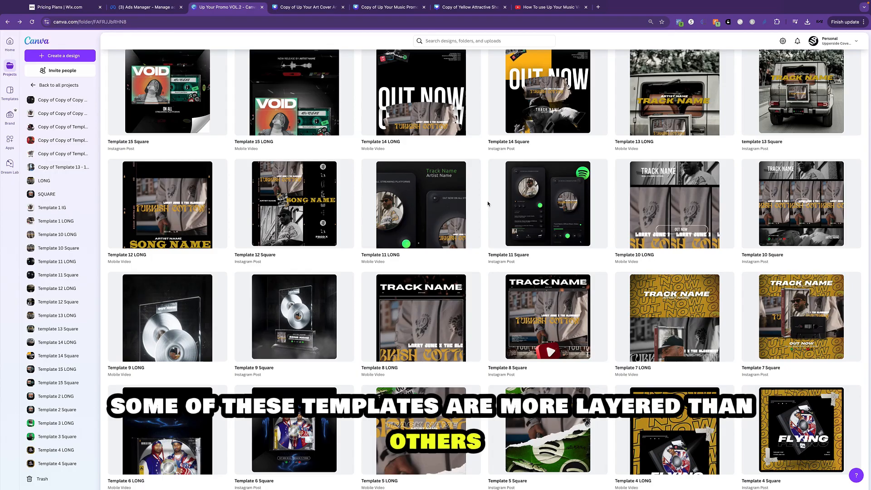
scroll(605, 362, down, 3)
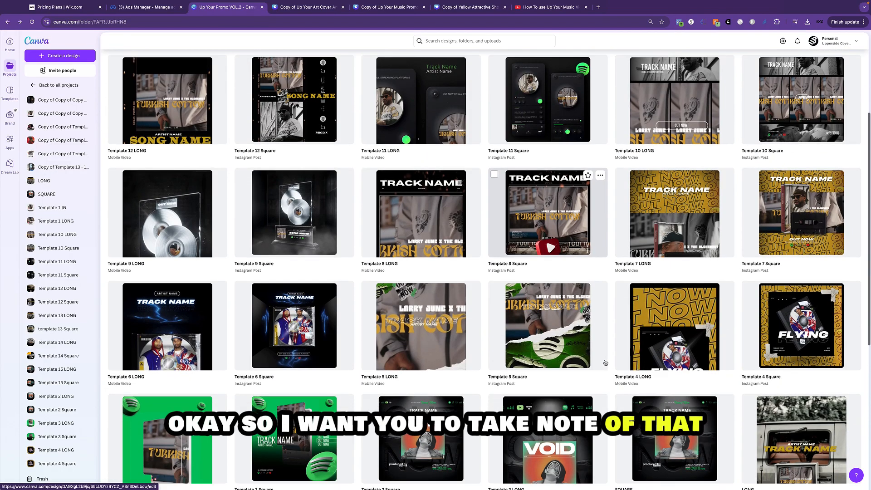
scroll(605, 363, down, 2)
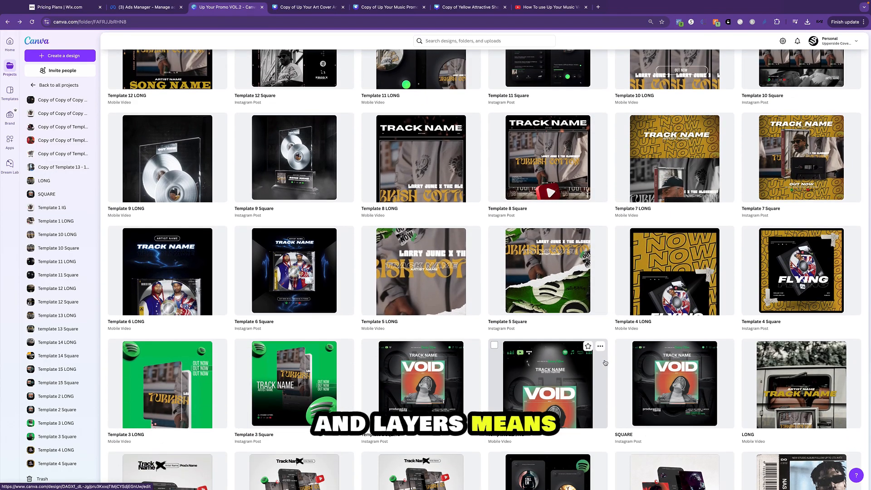
scroll(605, 362, up, 5)
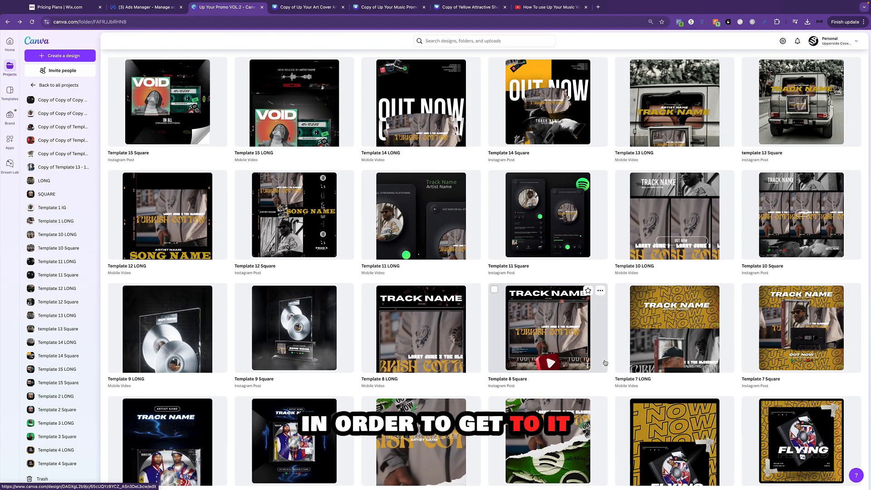
scroll(739, 337, up, 1)
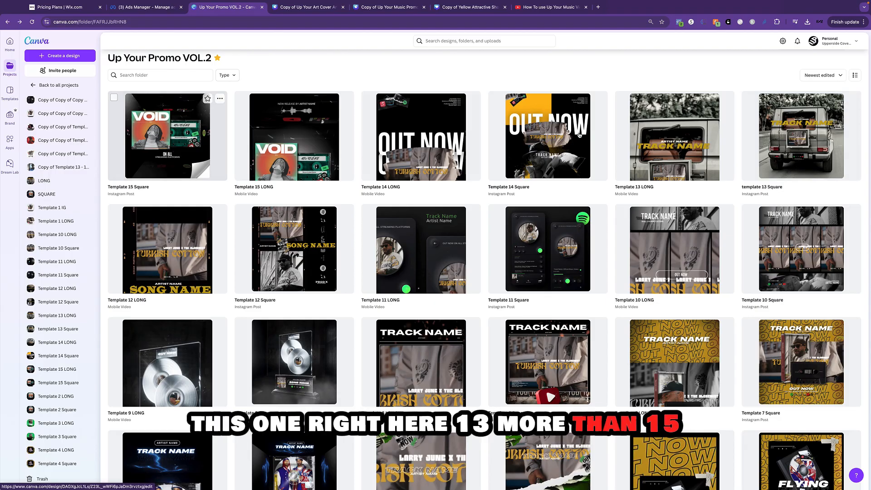
Step: Open the template 13 Square design and play its preview once
click(815, 150)
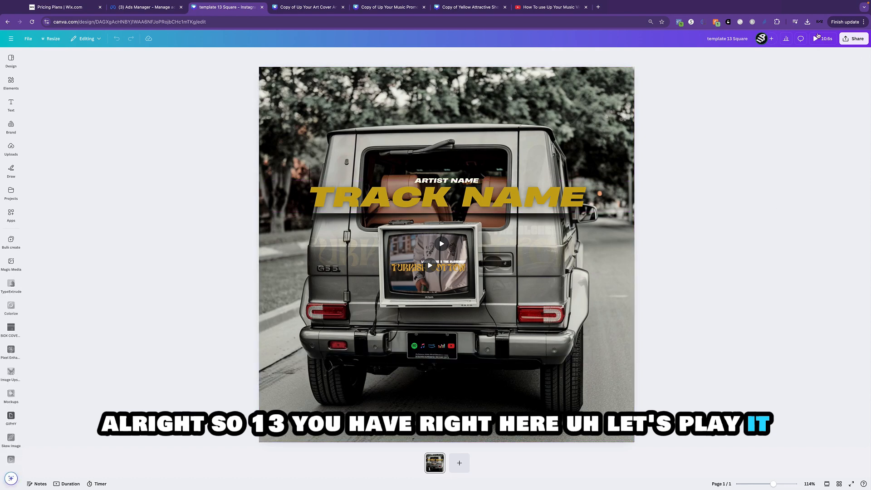
click(818, 37)
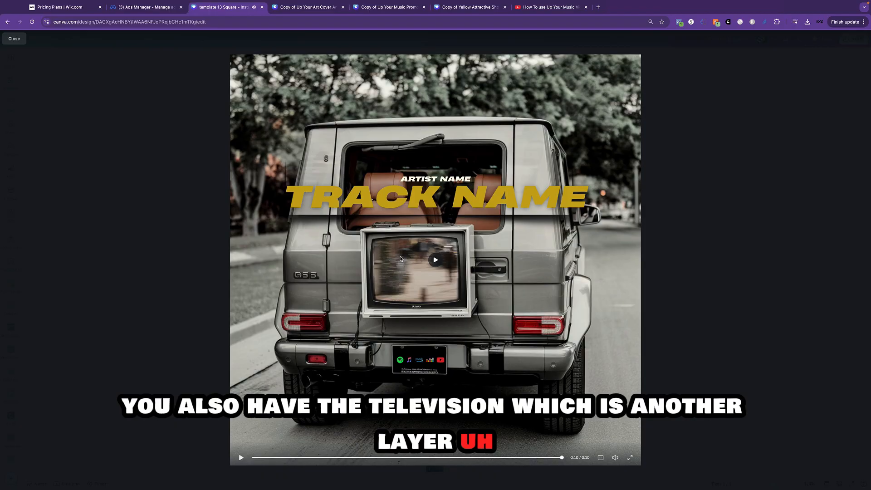
click(708, 179)
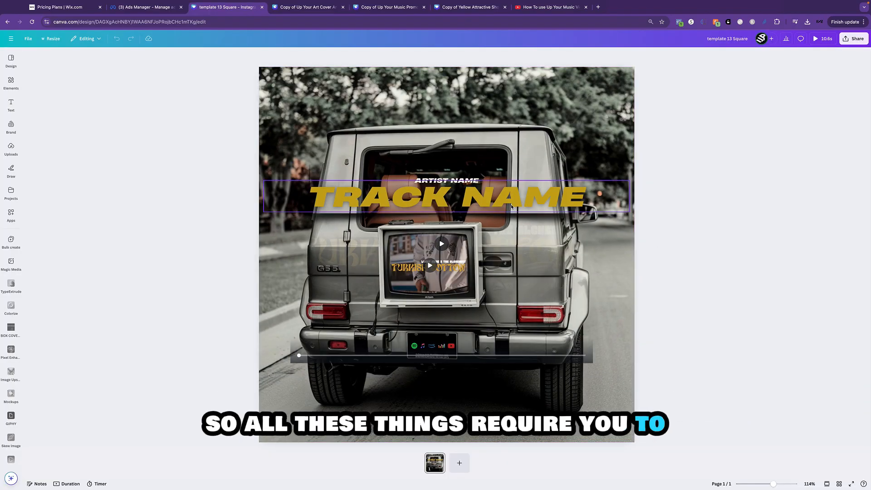
Step: Narrow the car photo from its right edge to about two thirds of the page, exposing the large video layer behind it
click(499, 134)
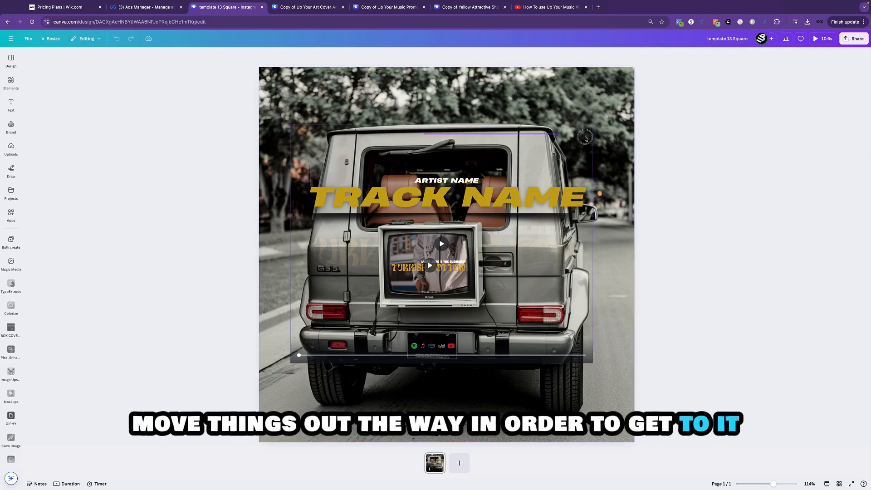
click(505, 101)
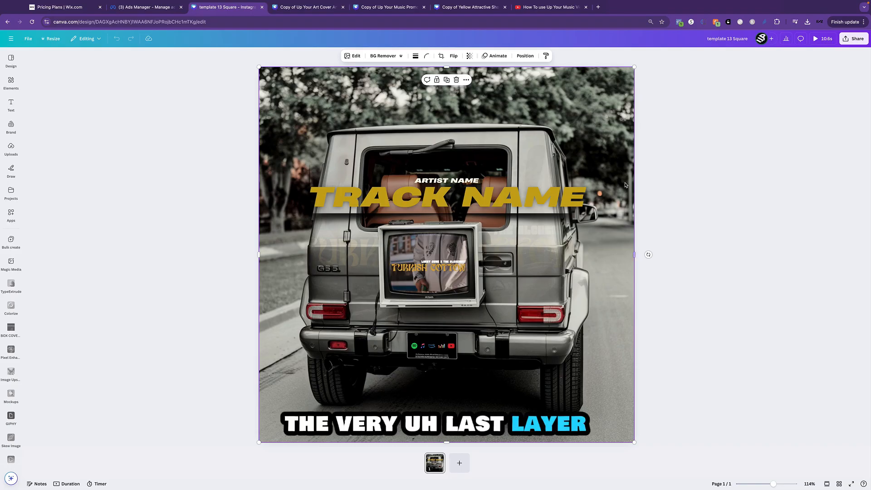
drag(634, 254, 512, 258)
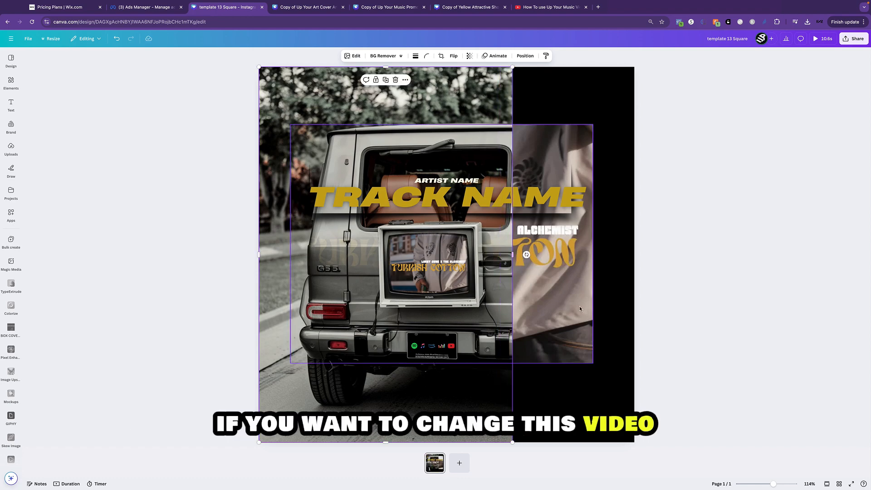
Step: Replace the large video behind the car photo with the yellow outlined-lettering video from the uploaded videos
click(15, 152)
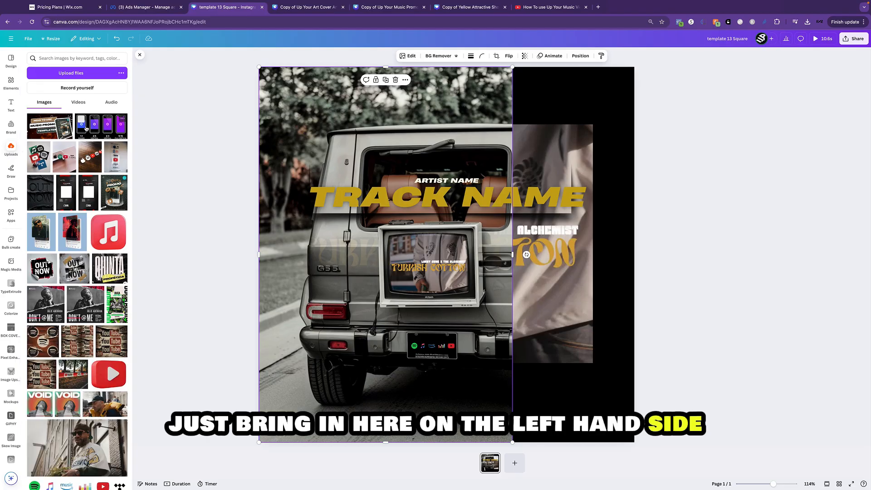
click(80, 103)
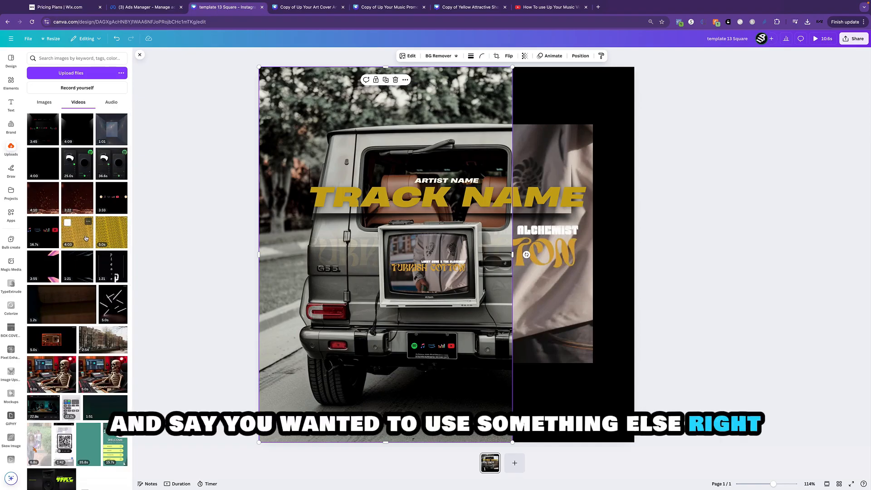
drag(107, 237, 548, 305)
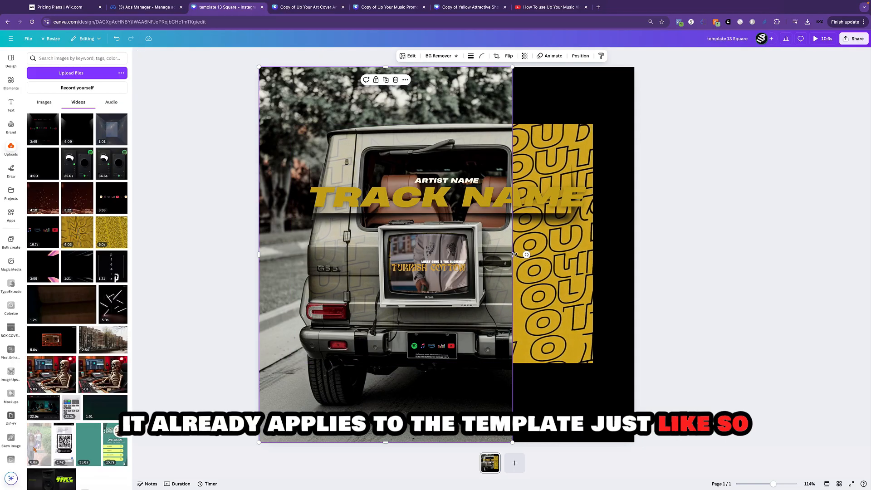
Step: Stretch the car photo back across the full page width and preview the design with the new background video
drag(512, 254, 634, 259)
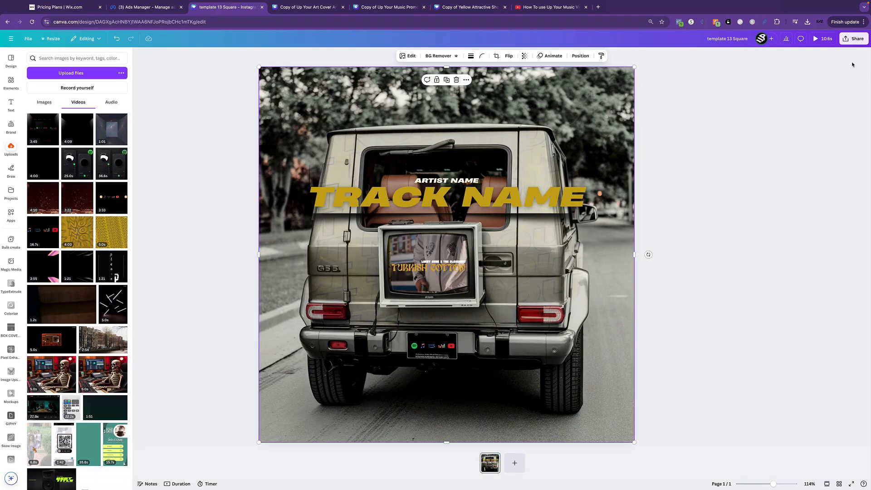
click(823, 39)
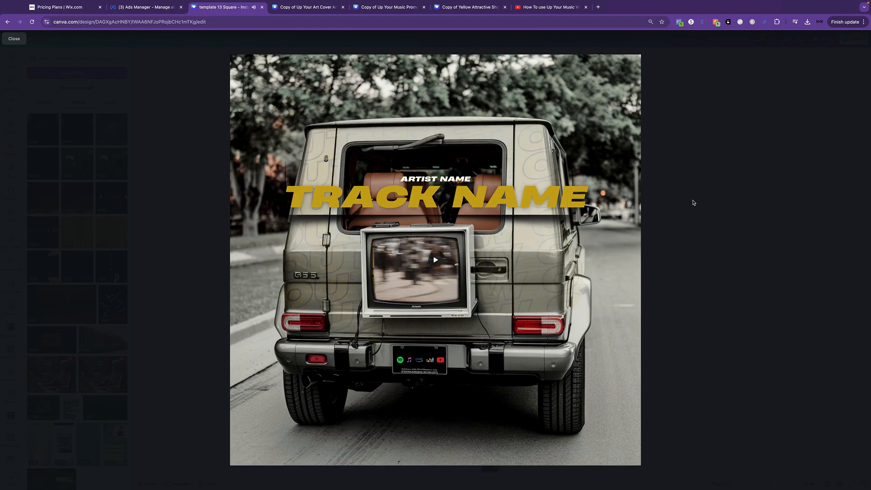
key(Escape)
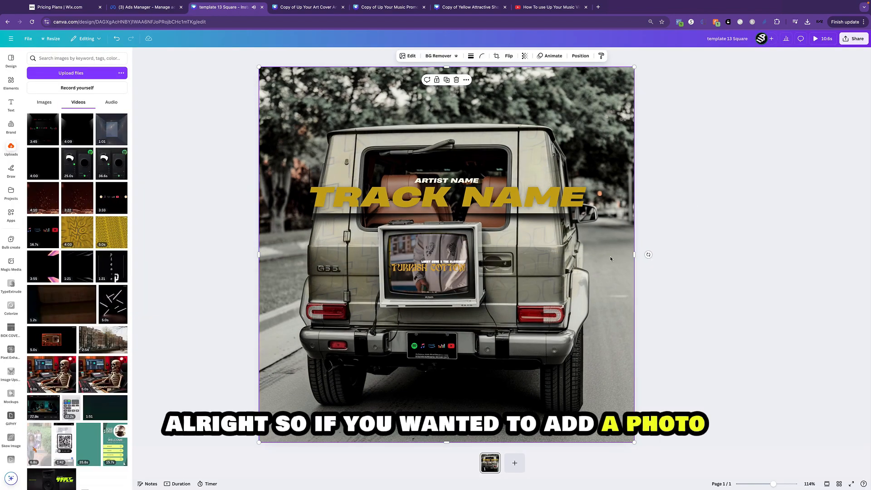
Step: Narrow the car photo until the TV screen layer is partly exposed, and replace its video with the uploaded 5.0s orange cassette clip
drag(634, 255, 536, 255)
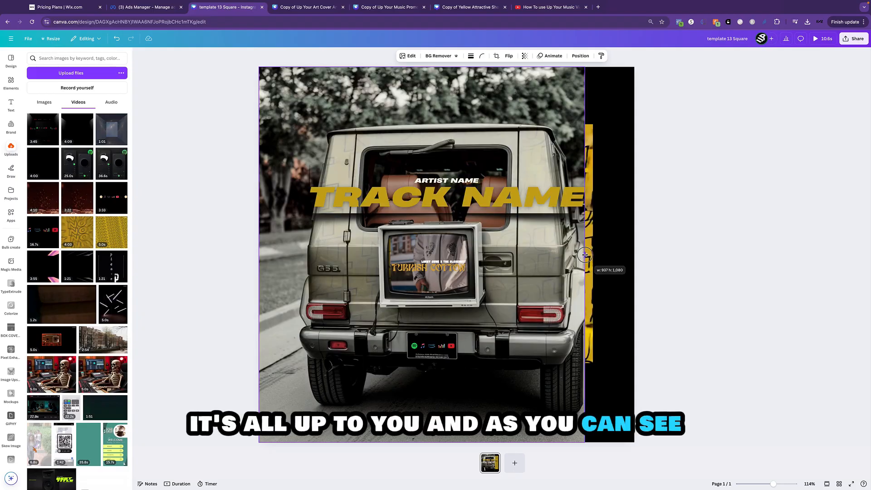
drag(583, 254, 542, 254)
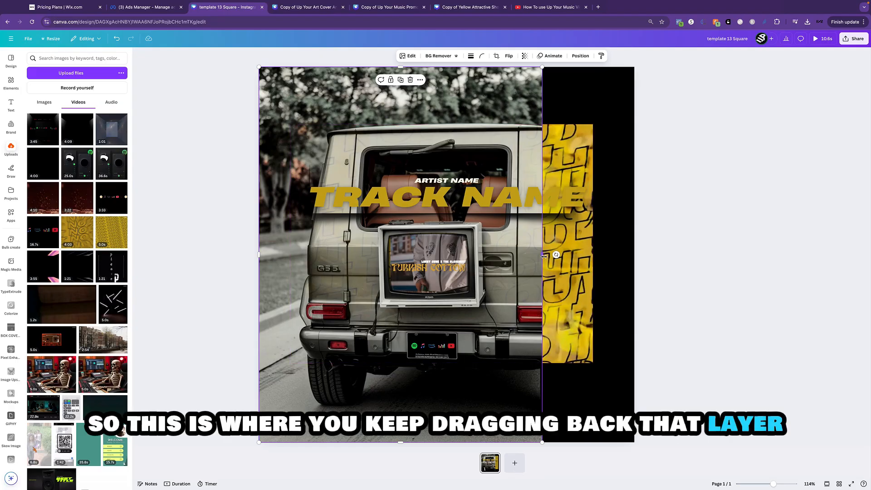
drag(530, 257, 413, 256)
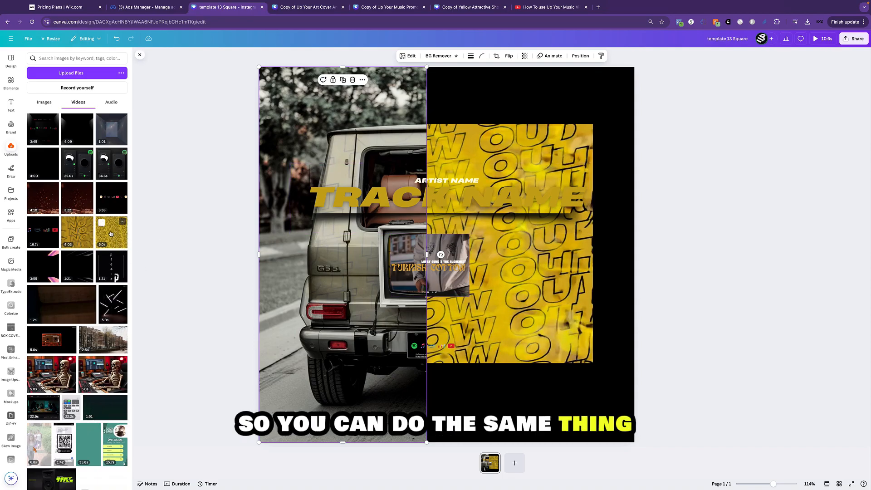
drag(51, 339, 453, 251)
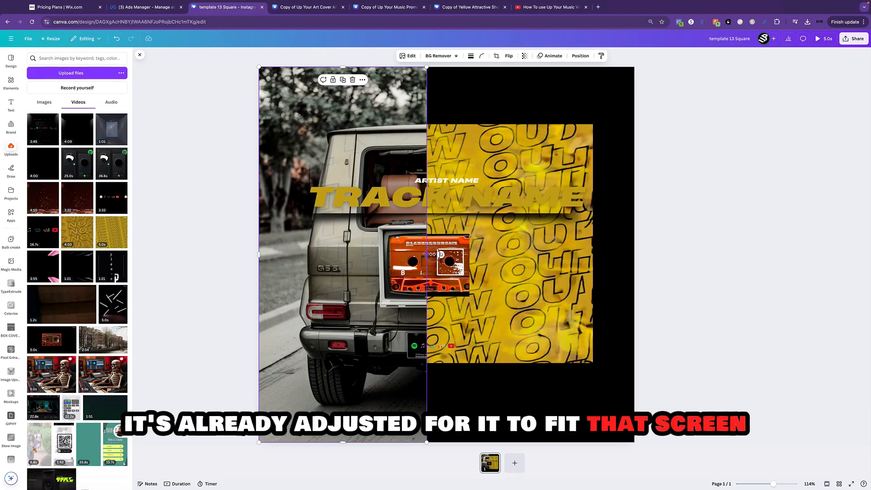
Step: Try enlarging the cassette video beyond the TV screen, and undo the resize
drag(426, 254, 530, 218)
click(459, 248)
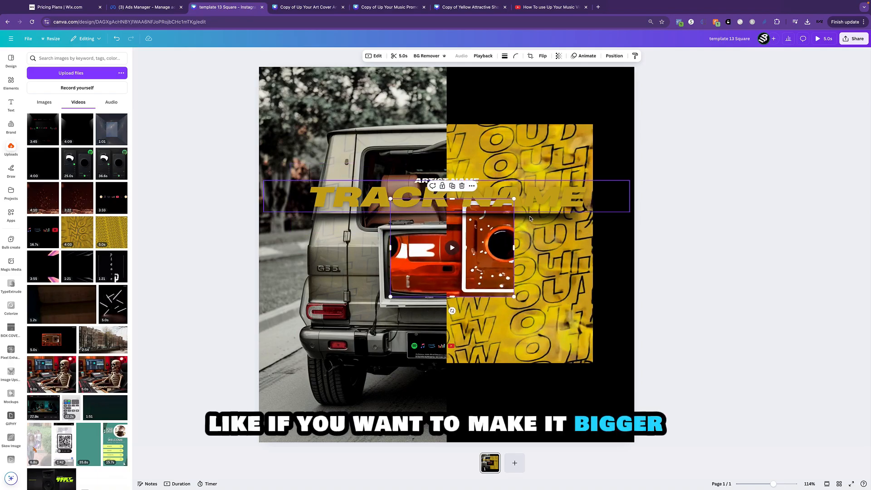
key(ctrl+z)
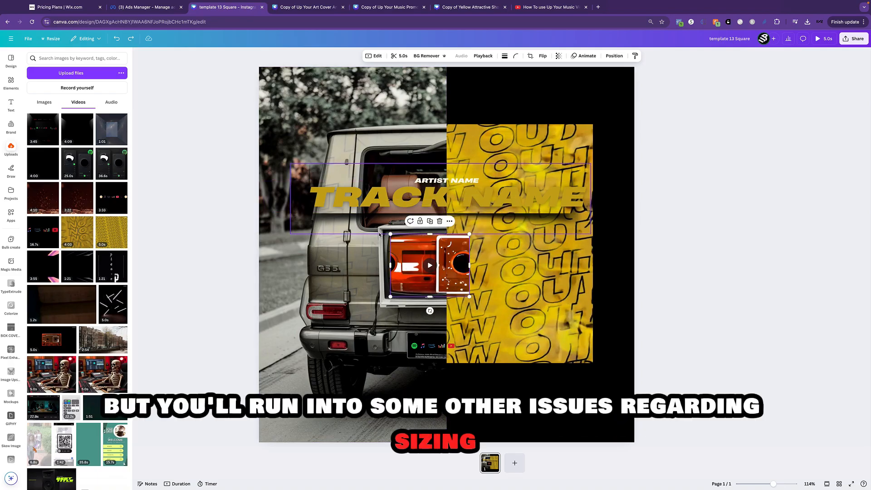
Step: Stretch the car photo back over the full page width and preview the design with the cassette clip on the TV
click(363, 263)
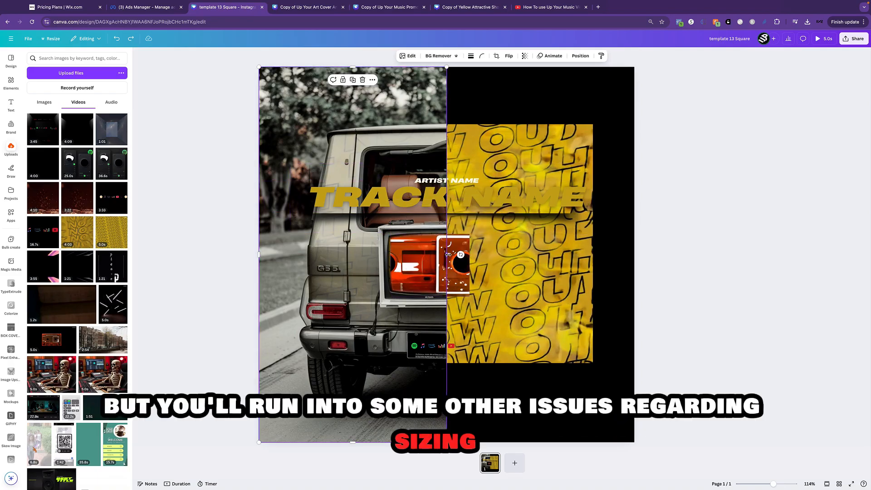
drag(448, 254, 638, 257)
click(823, 40)
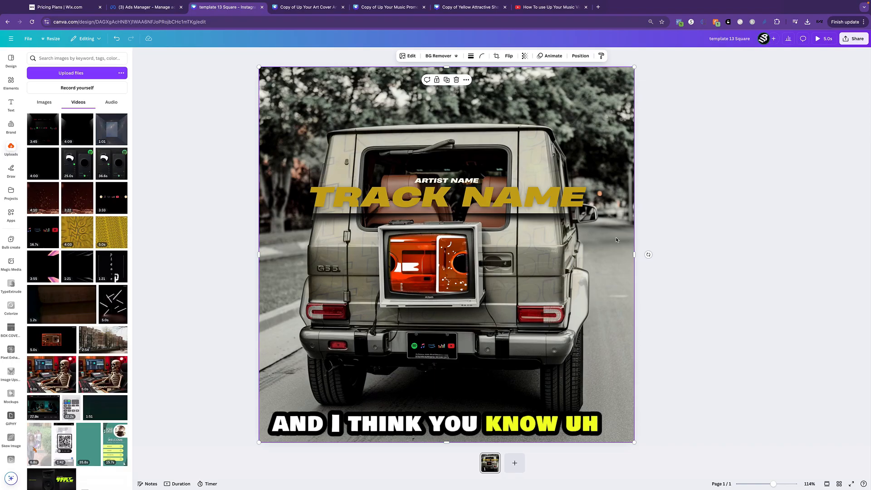
Step: Narrow the car photo slightly, then select the TRACK NAME title and open its custom text color picker
drag(633, 255, 597, 255)
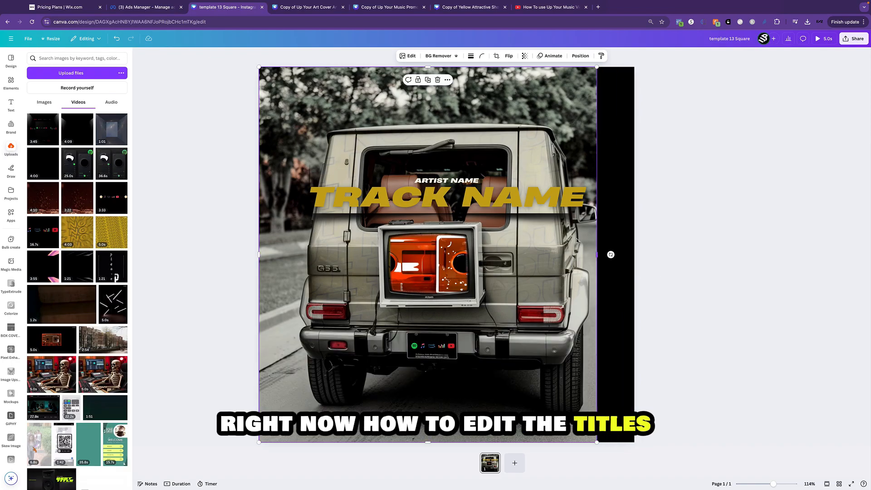
double_click(497, 190)
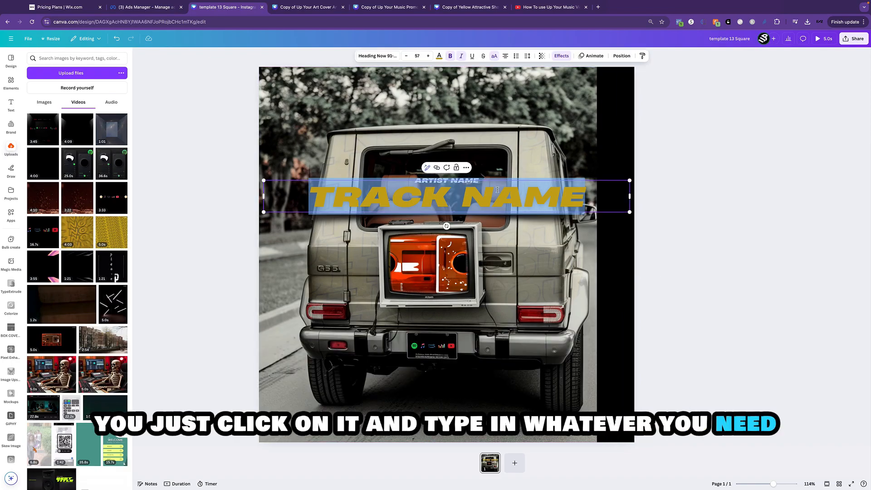
key(Escape)
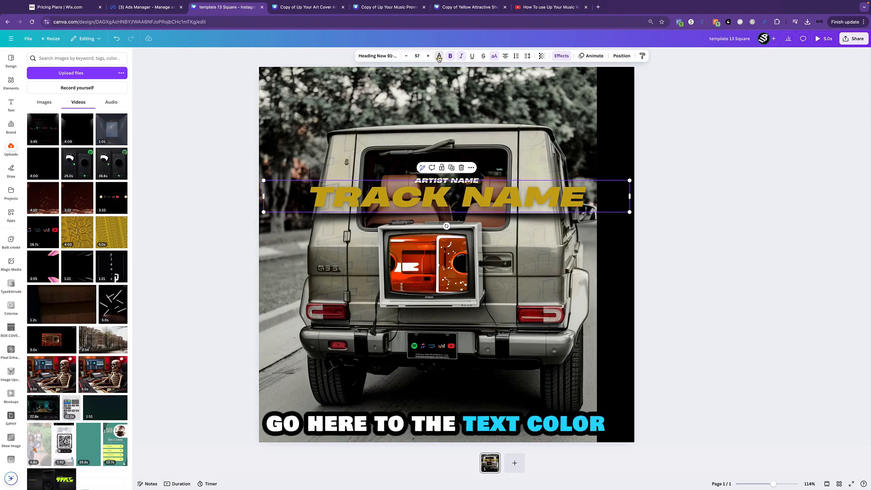
click(438, 57)
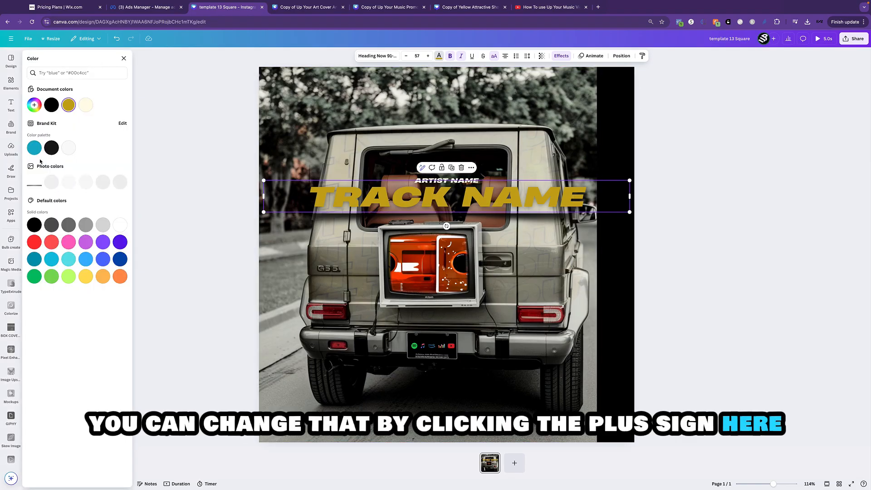
click(34, 106)
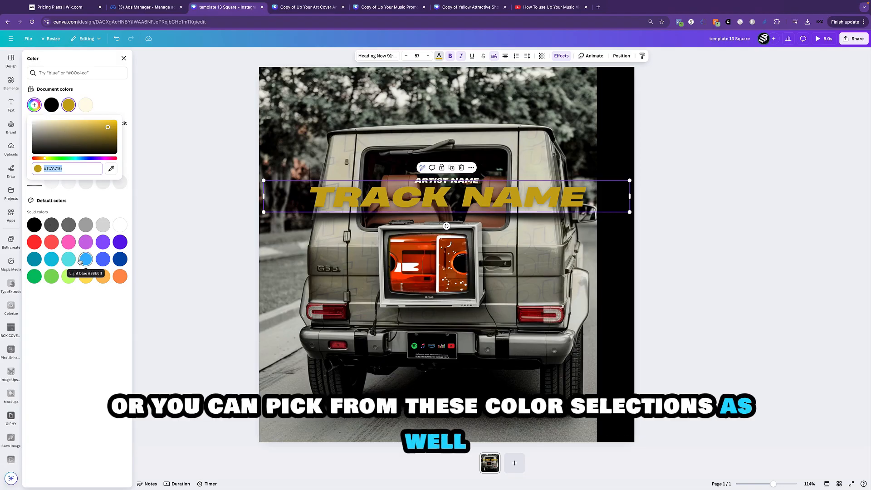
click(729, 240)
click(728, 241)
Step: Browse the font choices available for the TRACK NAME title
click(580, 191)
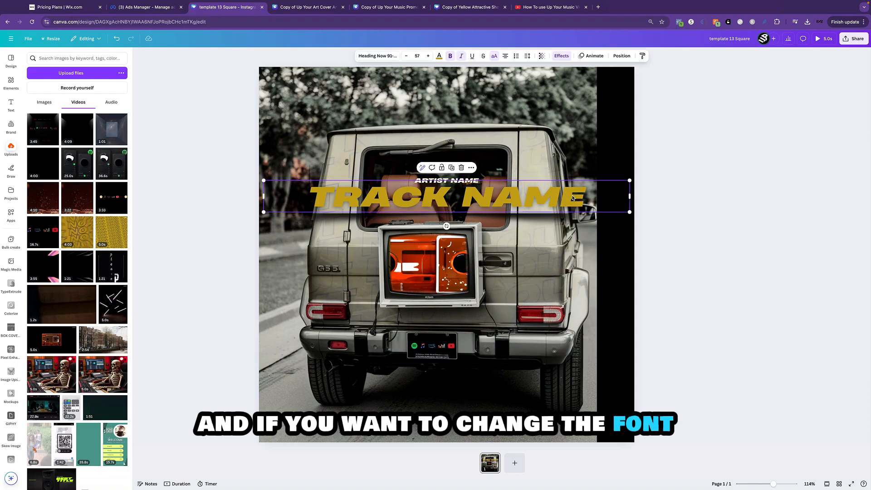
click(386, 56)
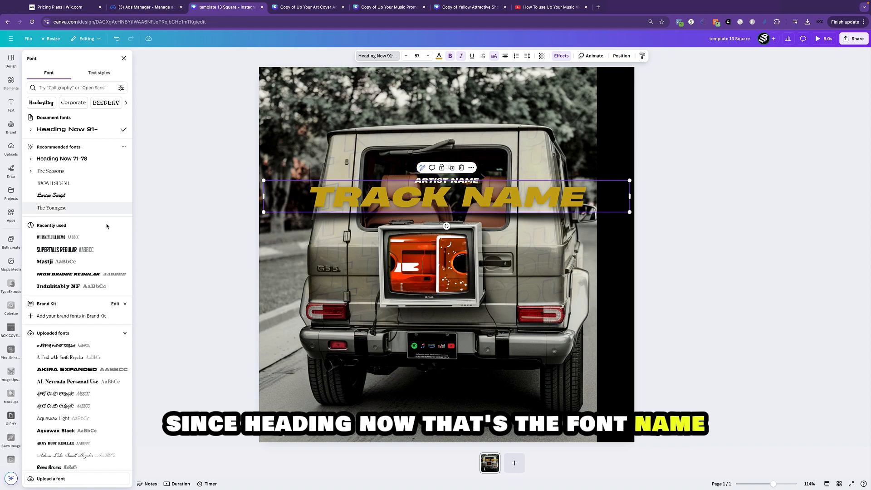
scroll(106, 225, down, 2)
scroll(106, 225, up, 2)
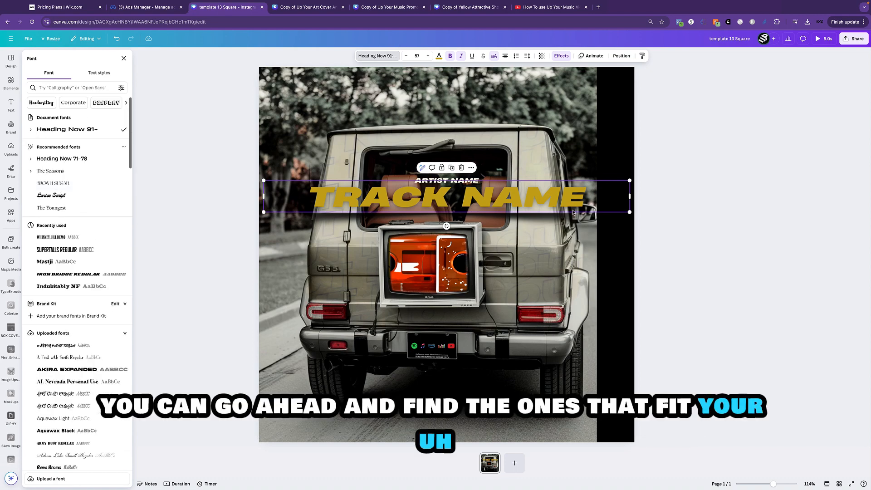
key(Escape)
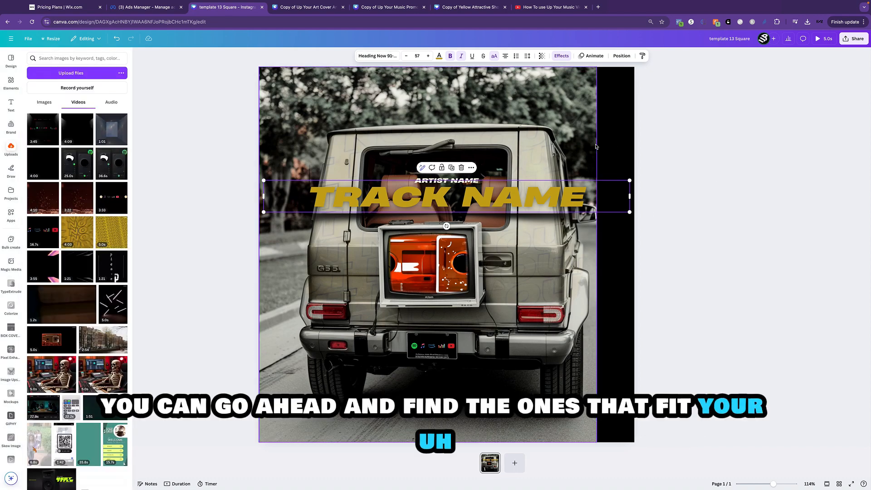
Step: Select the streaming logo strip on the license plate, and stretch the car photo back over the full page width
click(592, 144)
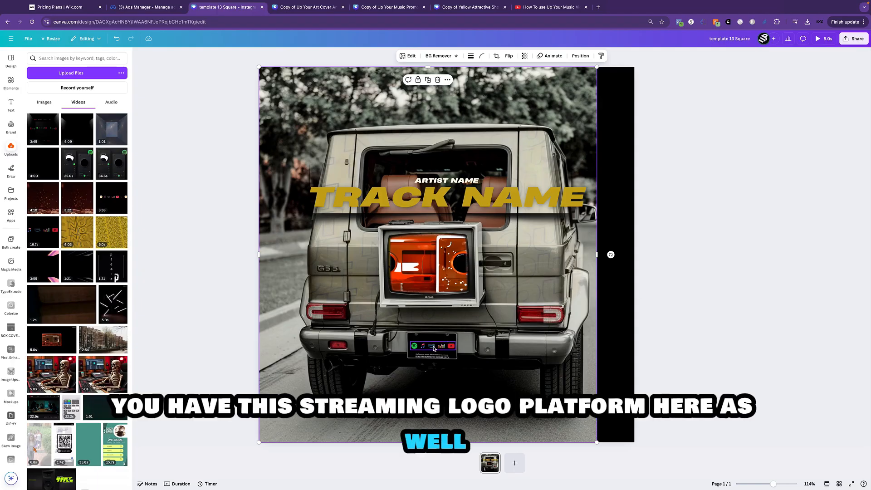
click(436, 349)
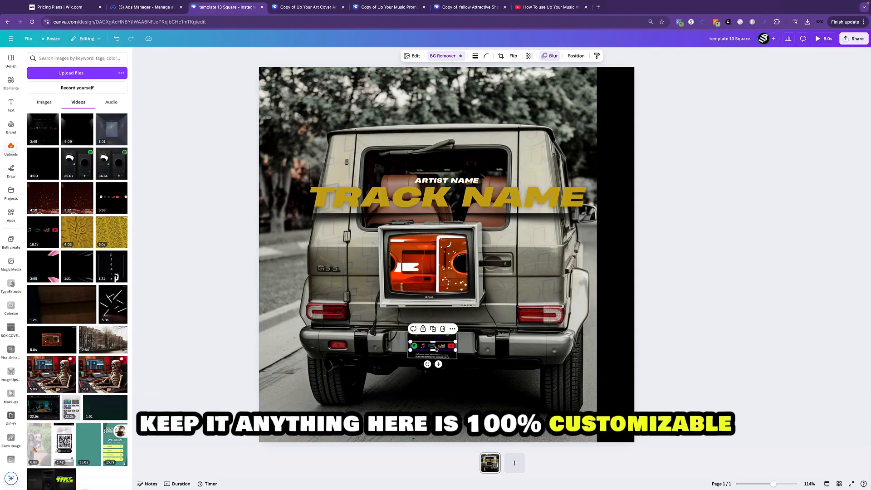
click(578, 278)
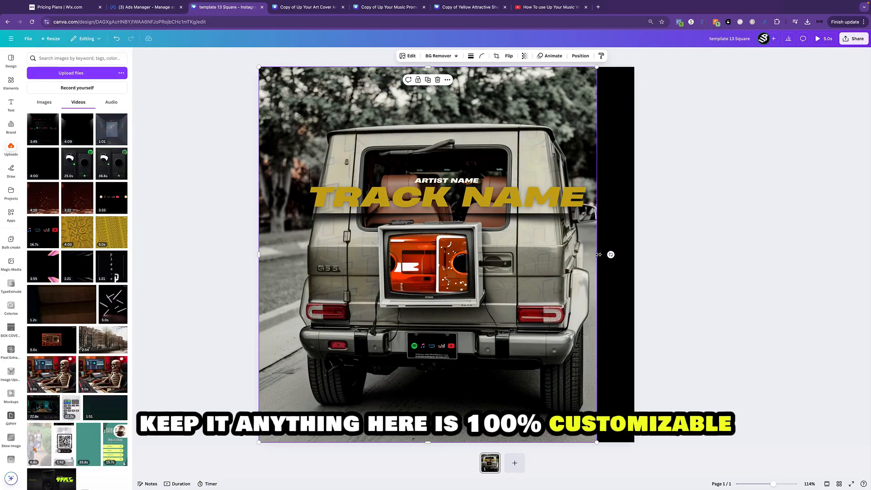
drag(598, 255, 634, 255)
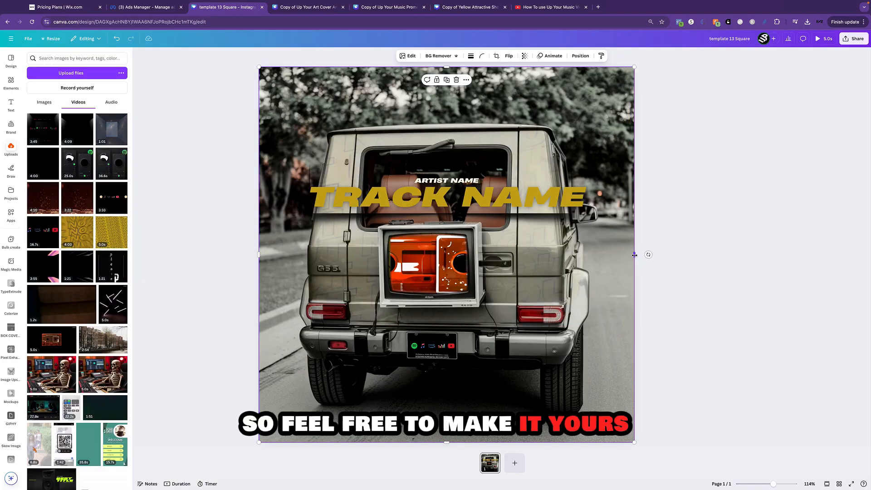
Step: Undo the recent edits back to the original TV video, and redo the car photo's stretch to full page width
click(713, 221)
key(super+z)
key(super+z)
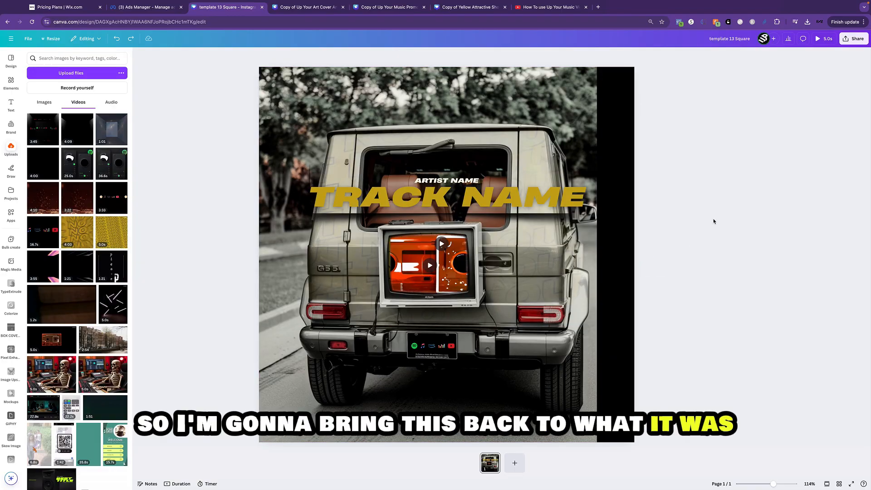
key(super+z)
key(super+z)
key(super+z)
key(super+z)
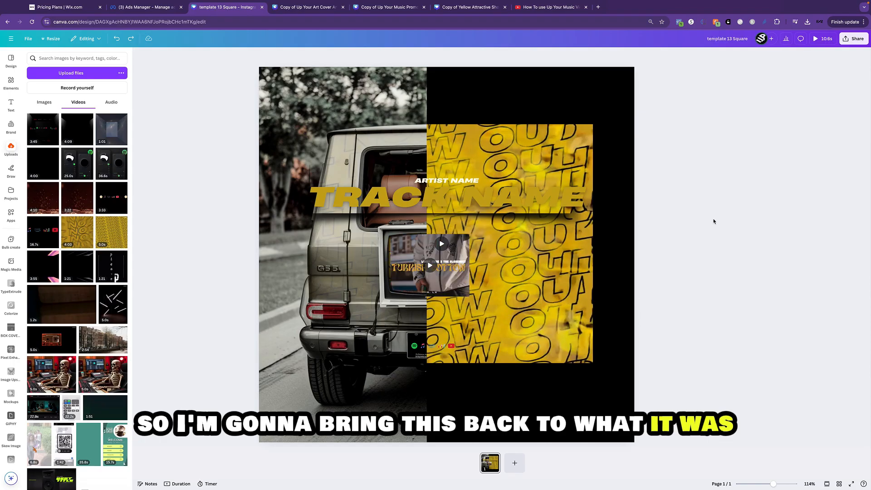
key(super+shift+z)
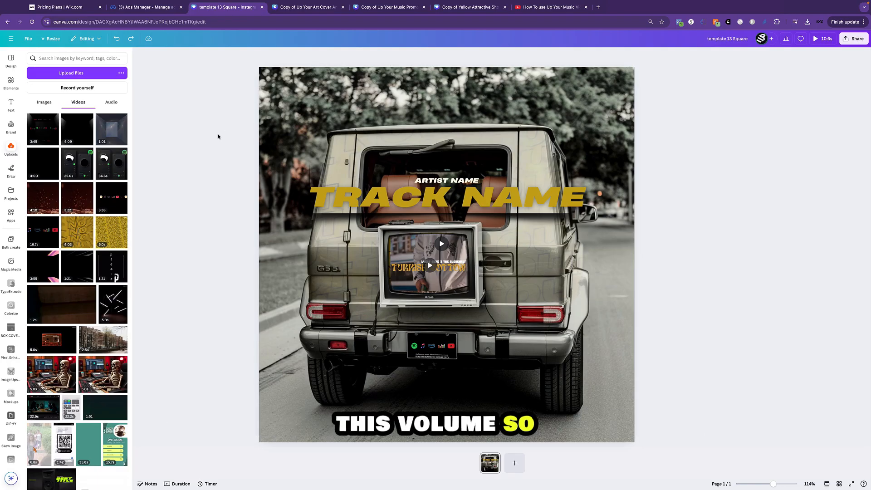
Step: Return to the Up Your Promo VOL.2 folder and open the Template 15 Square design
click(8, 21)
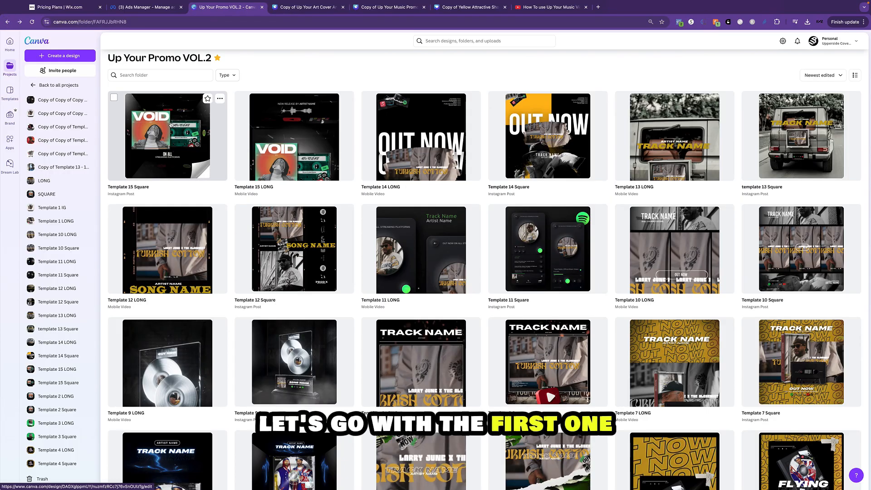
click(176, 145)
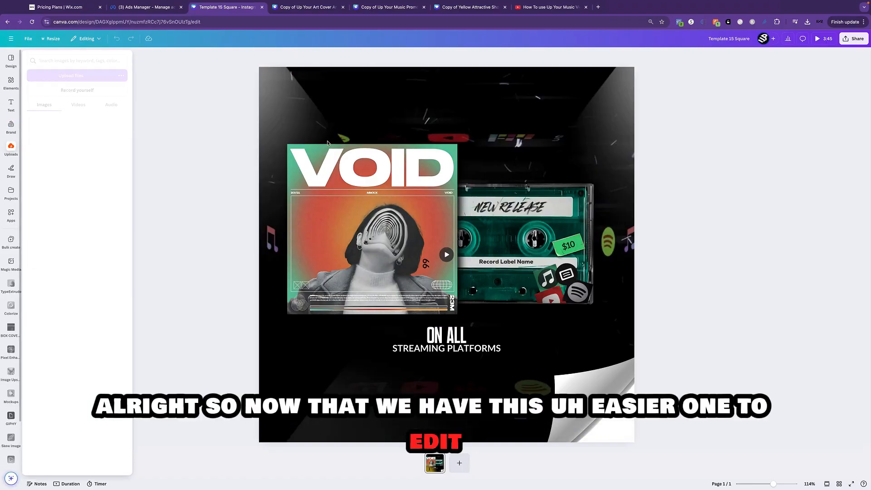
Step: Try replacing the VOID cover with the uploaded black-and-white DON'T @ ME artwork
click(10, 149)
click(9, 150)
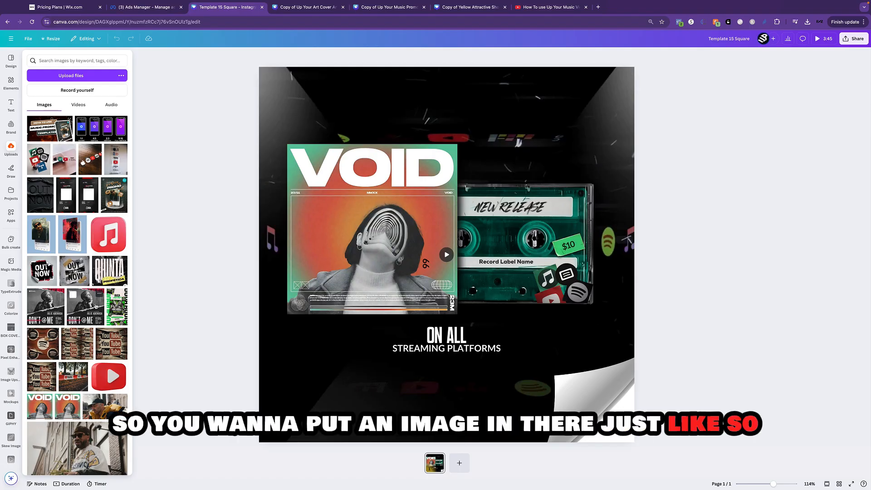
drag(85, 308, 349, 222)
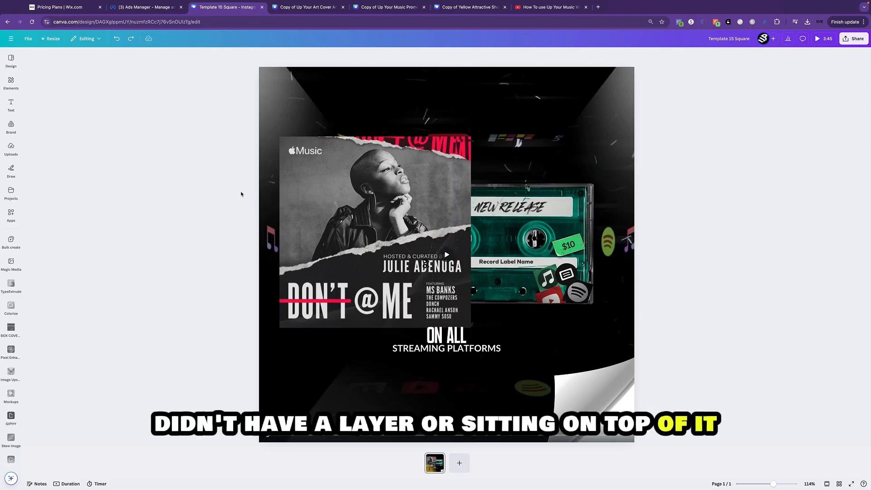
Step: Preview the Template 15 Square design with its VOID cover
click(497, 118)
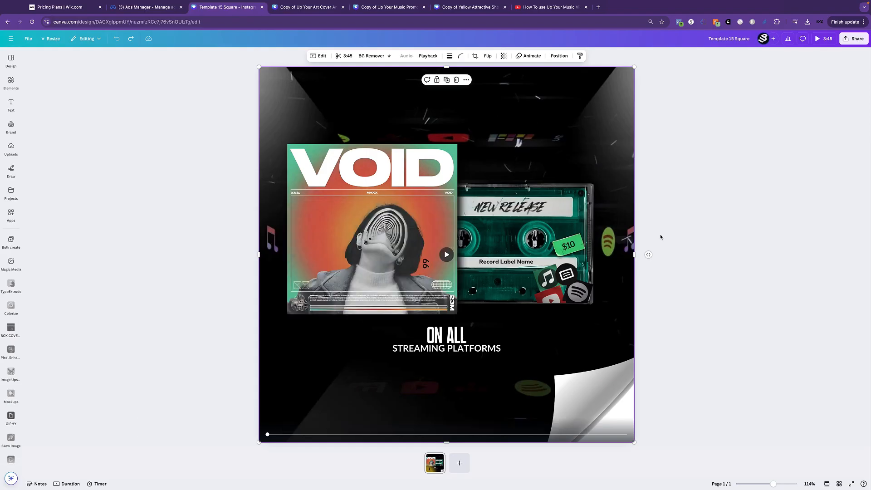
click(822, 38)
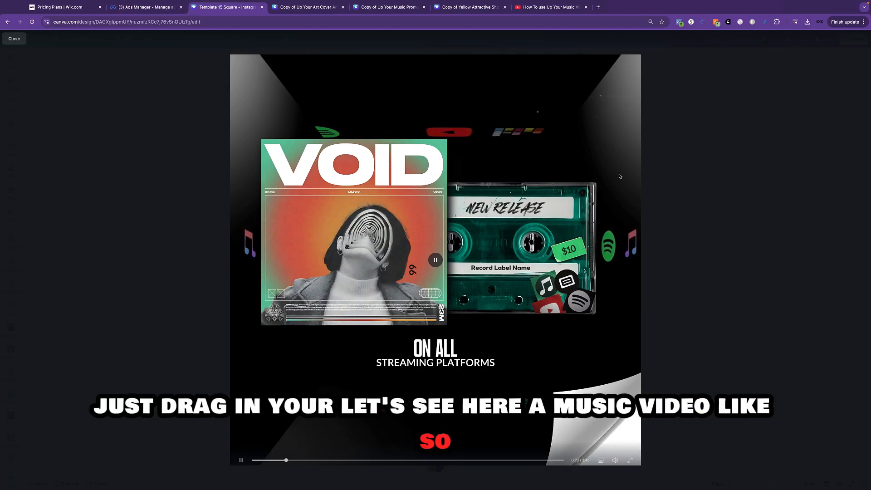
key(Escape)
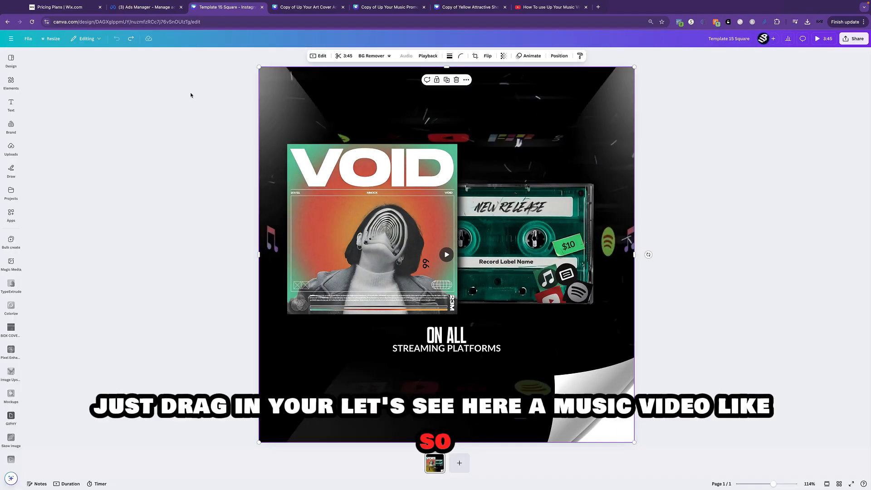
Step: Replace the VOID cover with the uploaded 2:54 street music video
click(10, 149)
click(80, 102)
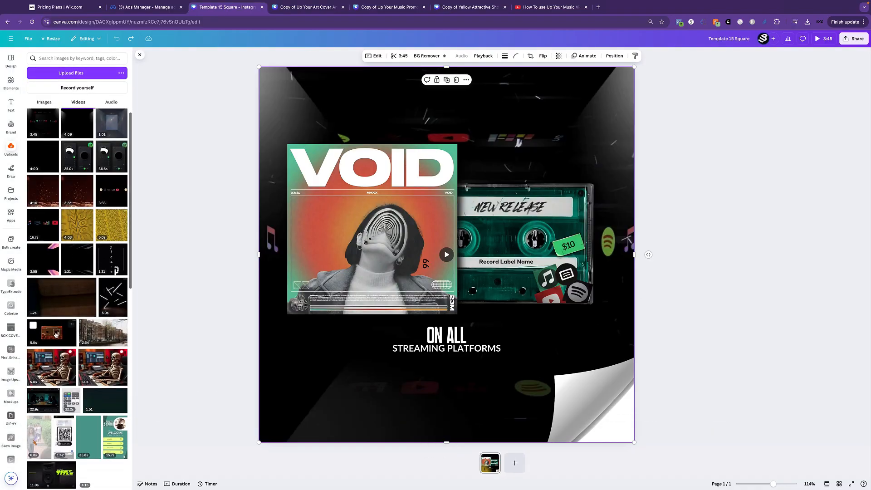
scroll(72, 282, down, 1)
drag(103, 323, 349, 184)
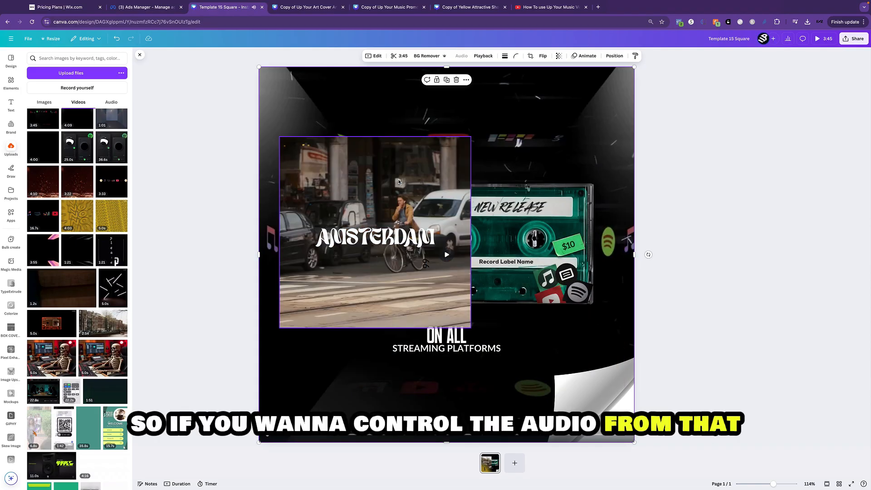
Step: Set the audio volume of the placed music video to 100
click(415, 191)
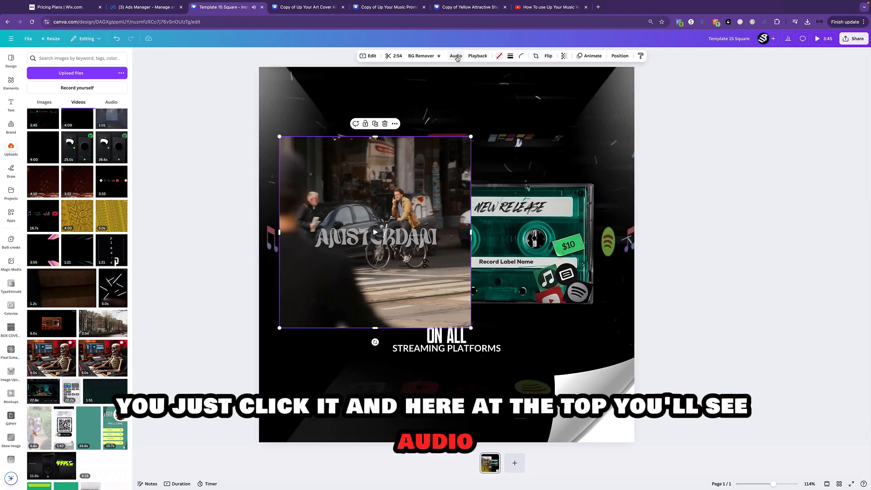
scroll(456, 59, up, 10)
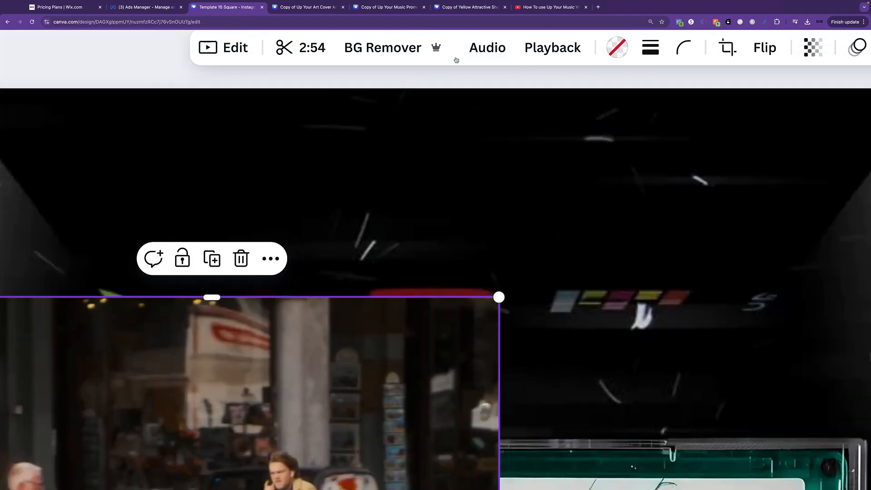
scroll(457, 59, down, 10)
click(457, 61)
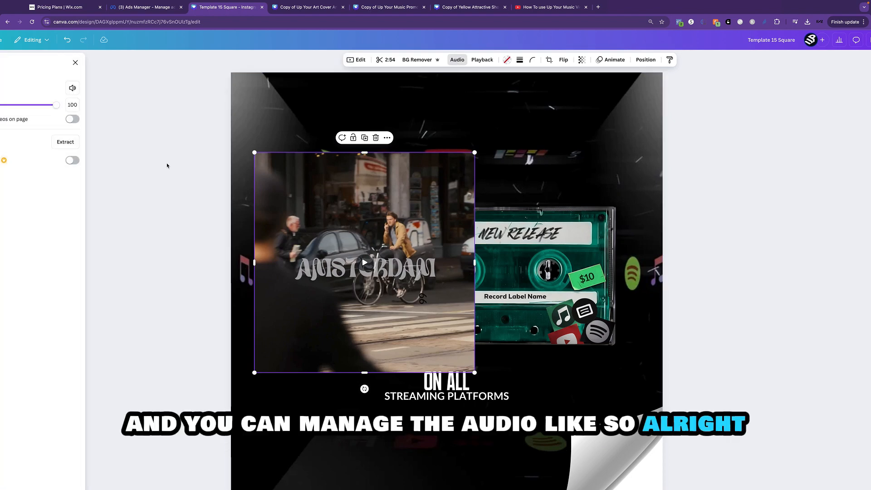
scroll(167, 166, down, 10)
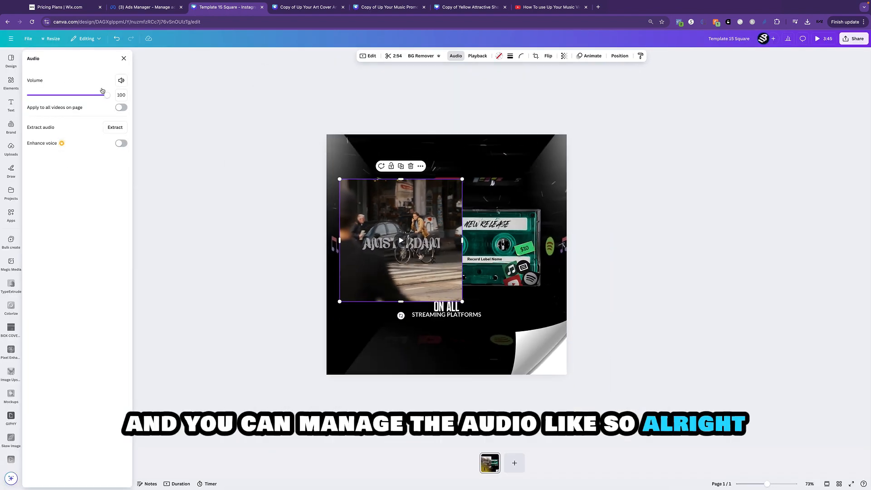
drag(84, 94, 122, 96)
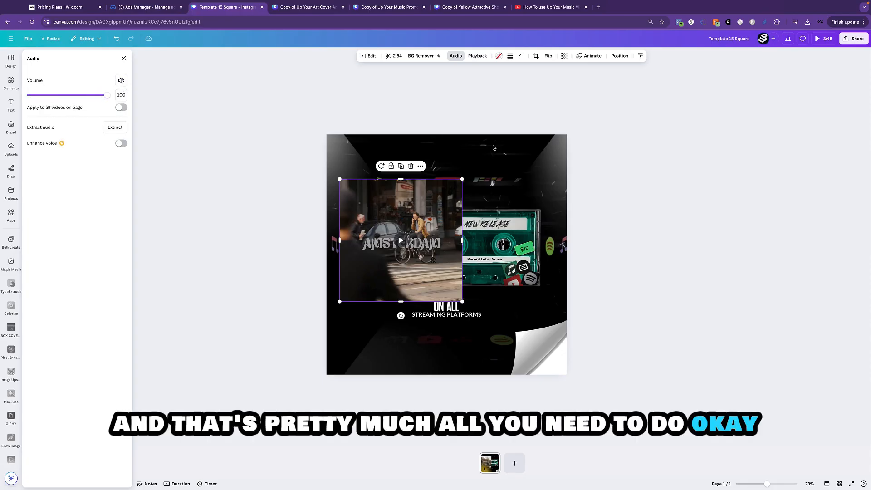
key(Escape)
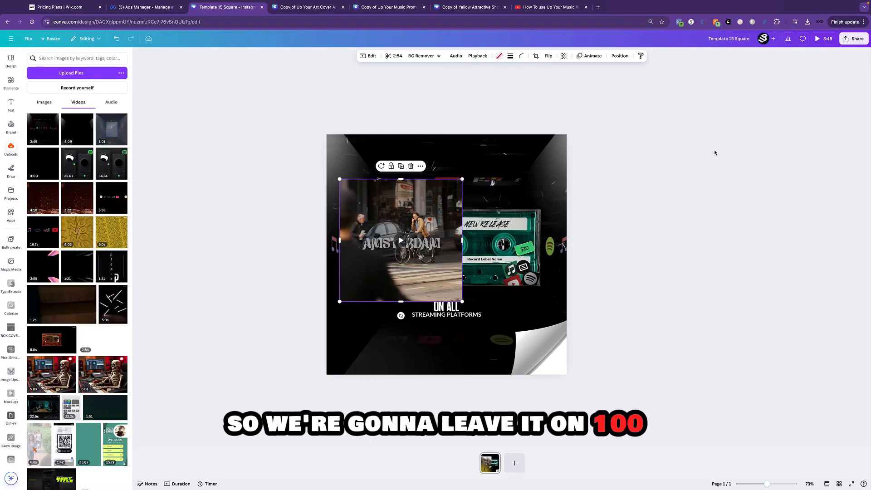
key(Escape)
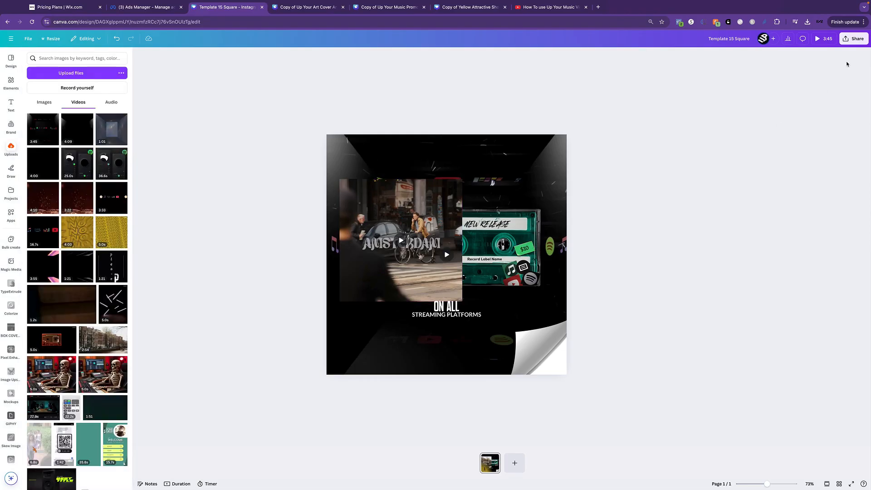
Step: Preview the design with the music video playing in the cover area
click(824, 40)
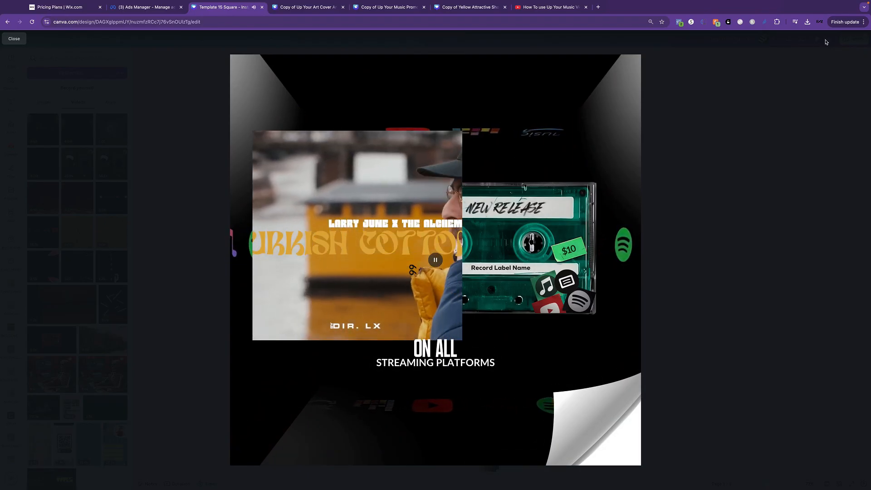
key(Escape)
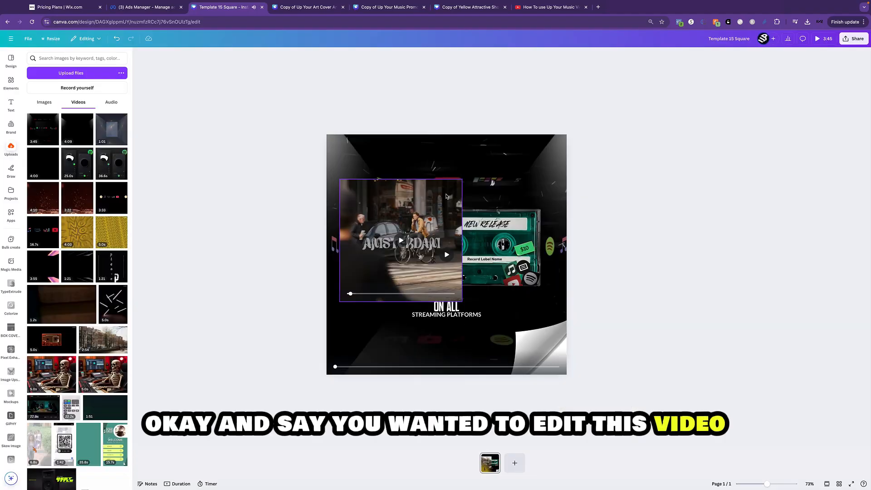
Step: Trim the placed music video at both ends to a 12.8-second section from its first half
click(394, 224)
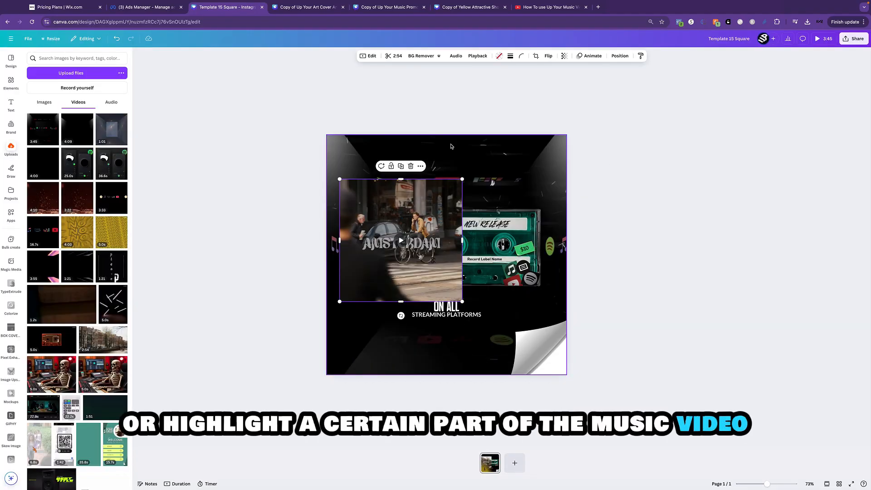
click(391, 57)
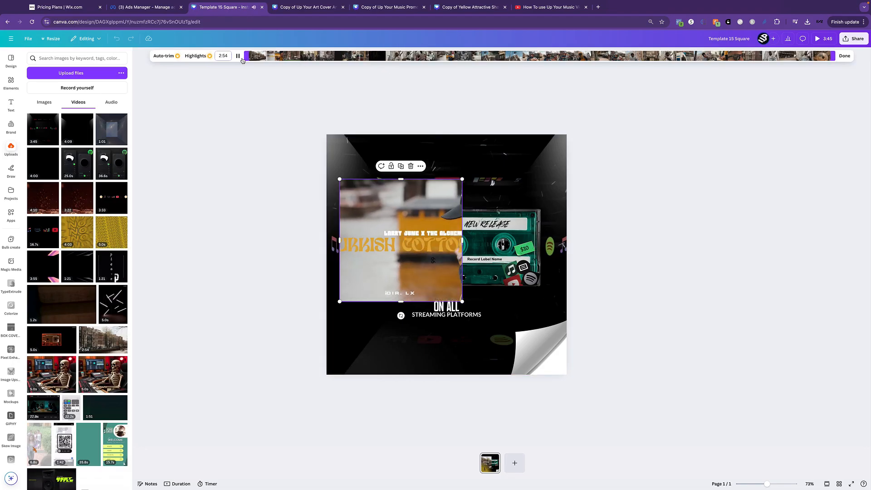
click(247, 57)
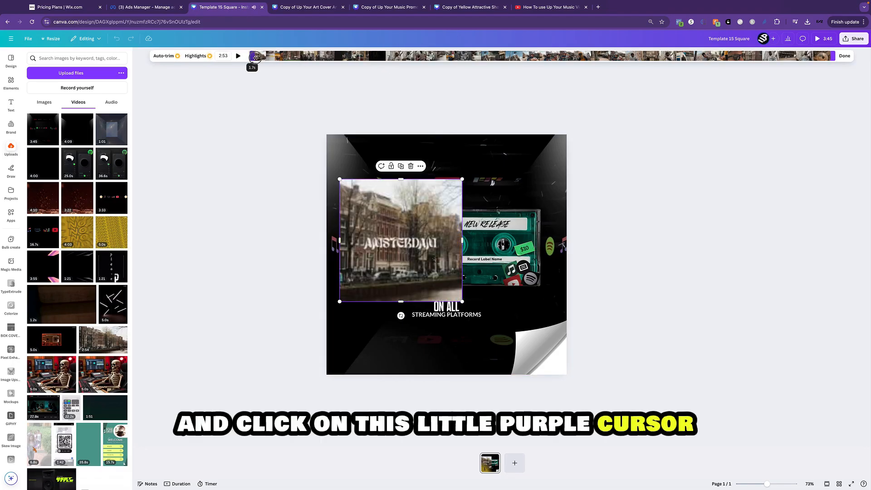
drag(255, 57, 409, 67)
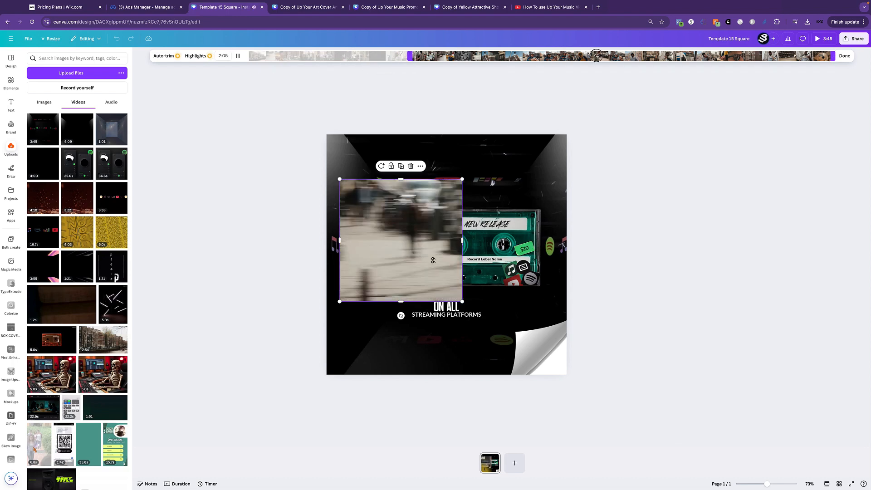
drag(597, 56, 460, 56)
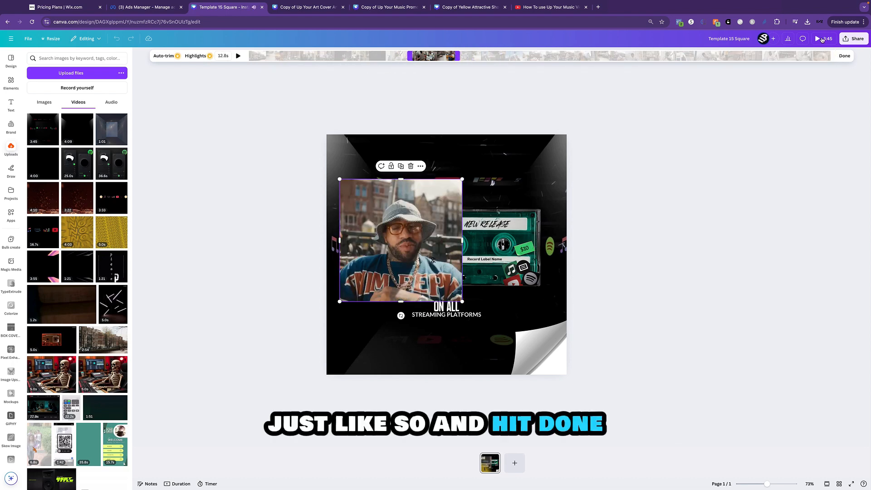
click(846, 59)
click(724, 228)
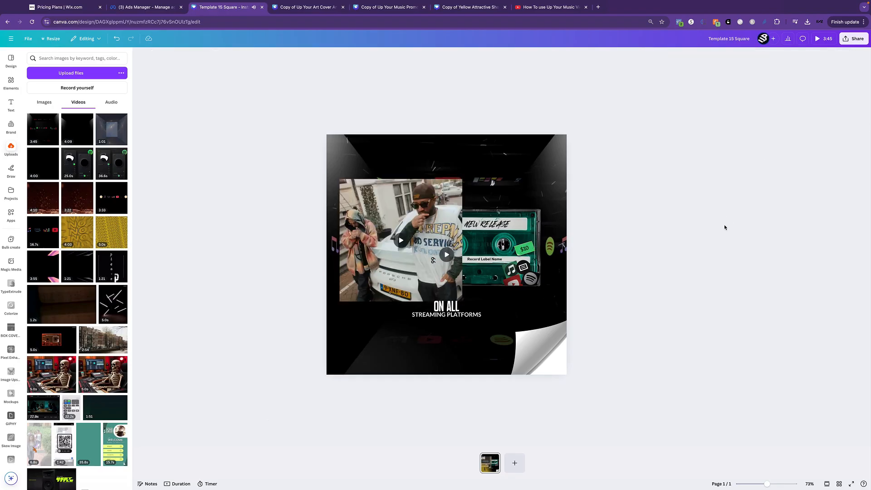
Step: Preview the design with the trimmed music video playing, checking the background video as well
click(822, 40)
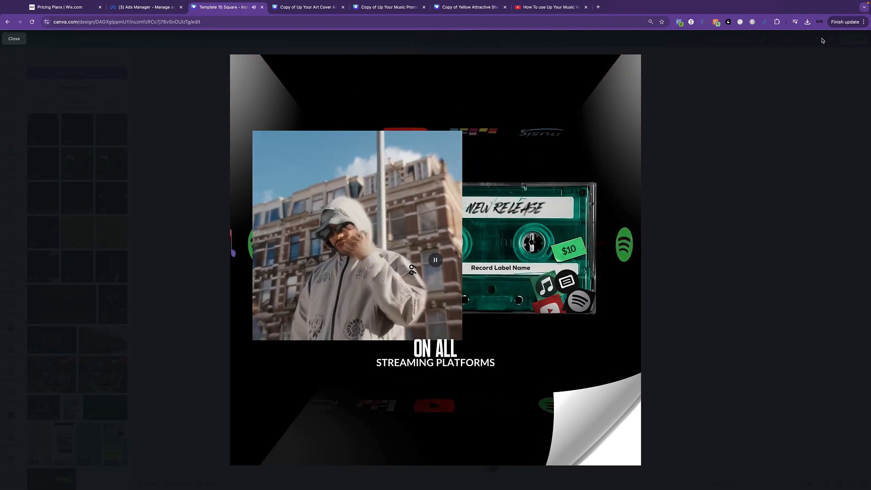
key(Escape)
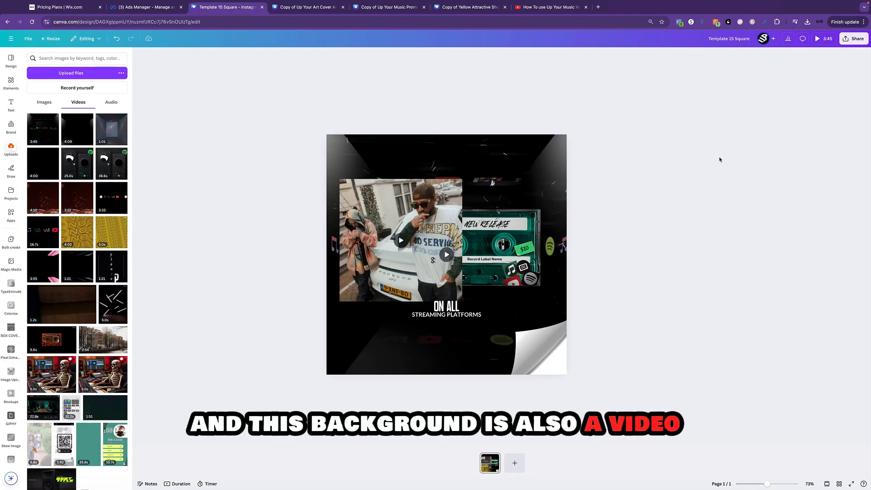
click(501, 150)
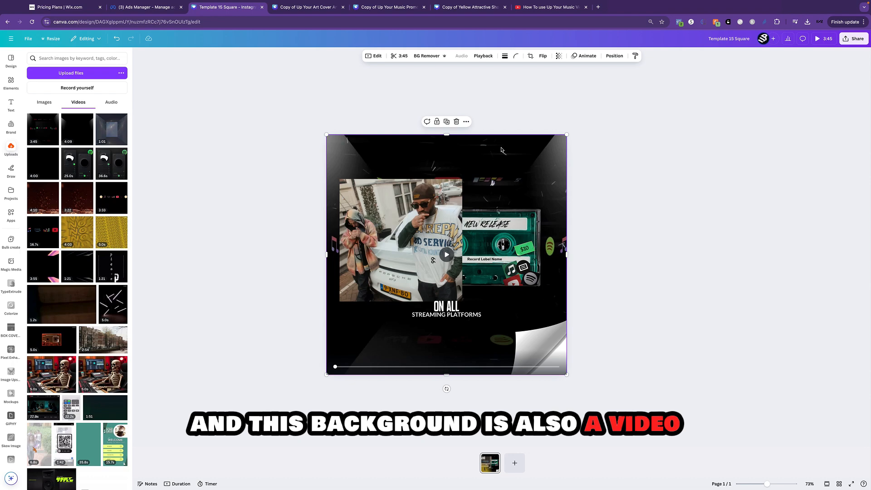
click(824, 39)
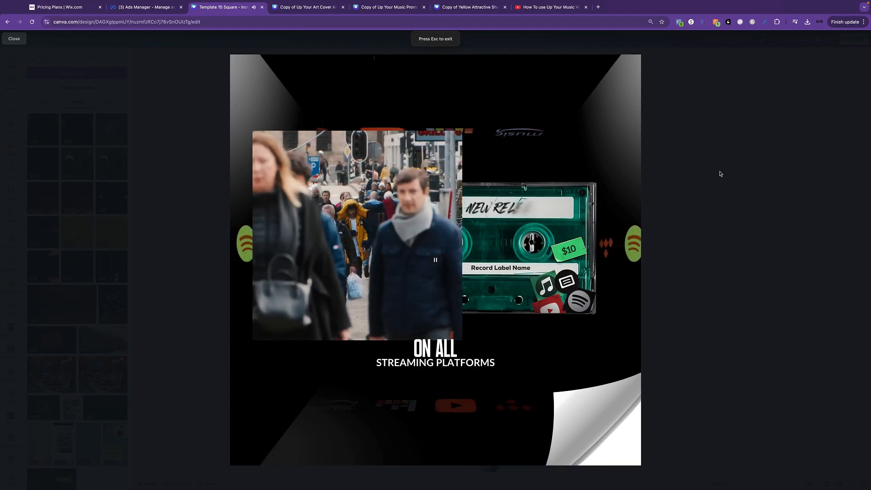
key(Escape)
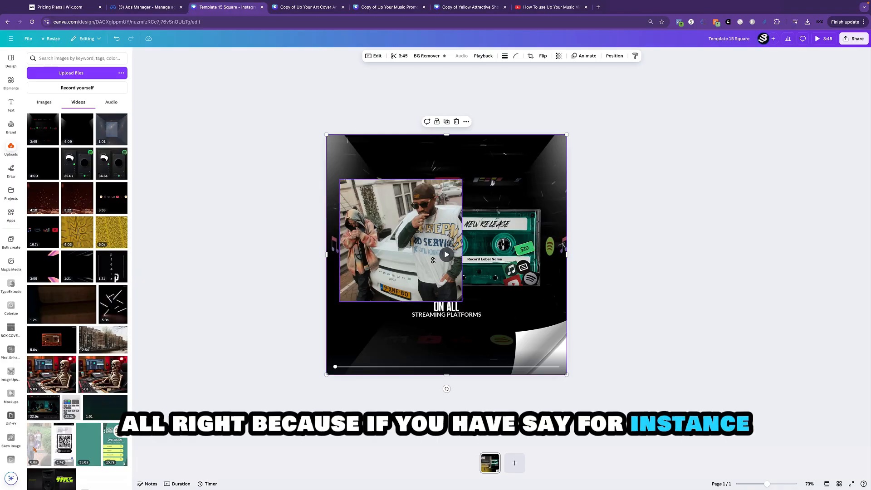
Step: Shorten the placed music video clip to 10.0 seconds by trimming its end
click(406, 227)
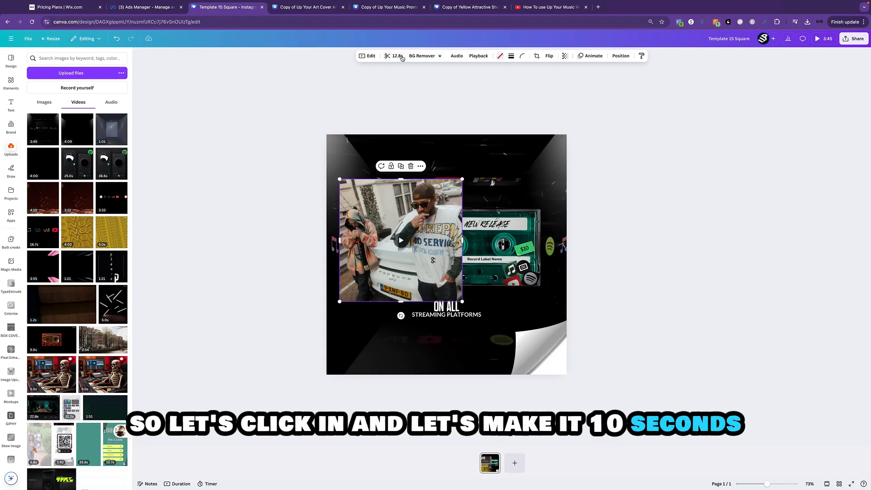
click(402, 57)
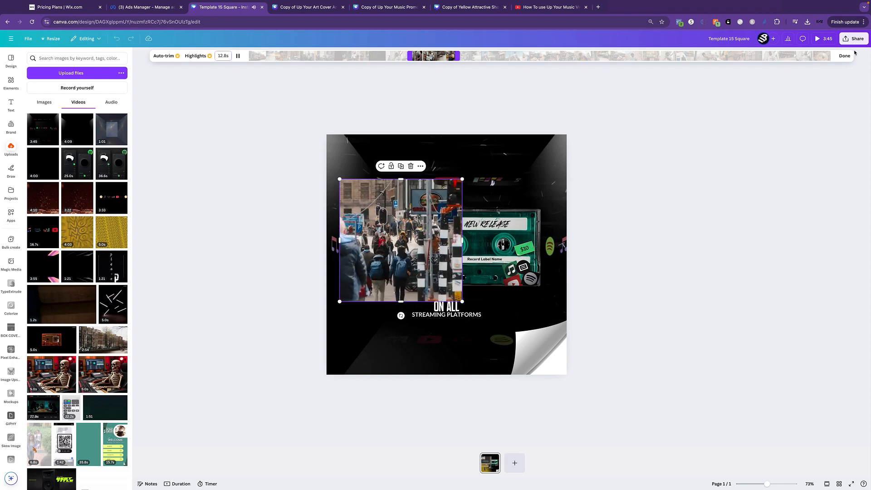
drag(459, 55, 448, 56)
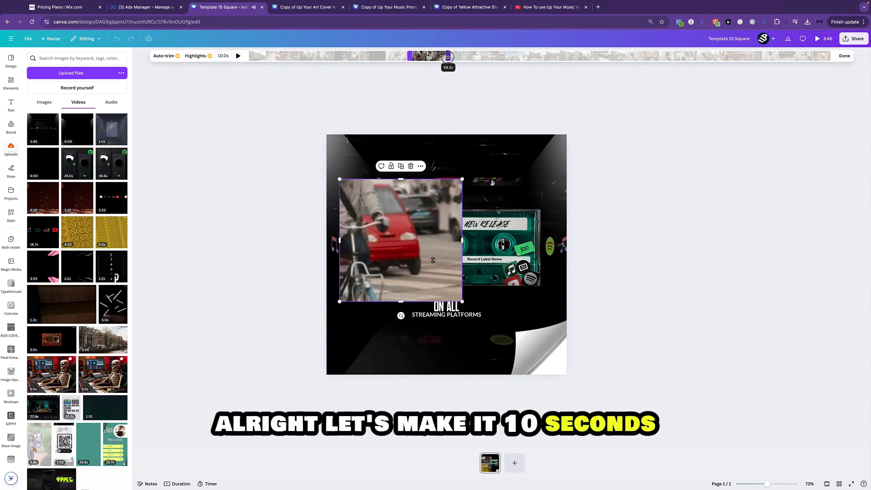
click(844, 55)
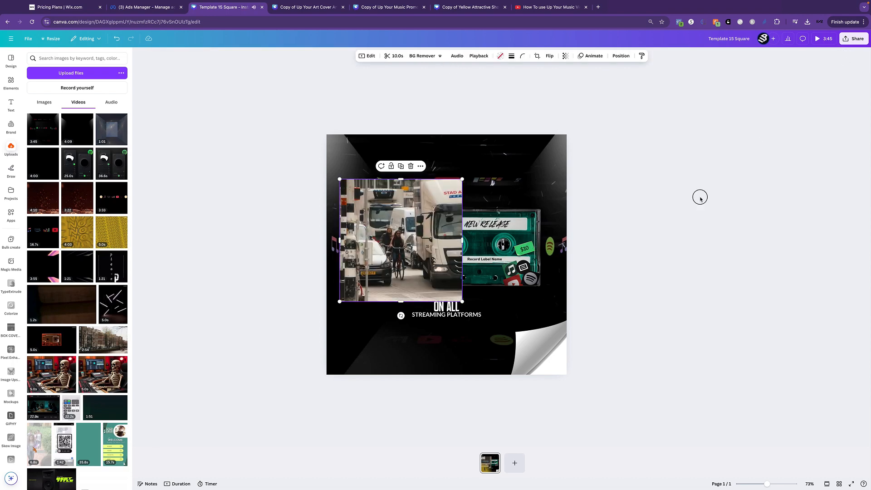
Step: Preview the design to check how the 10-second music video plays over the longer background video
click(419, 156)
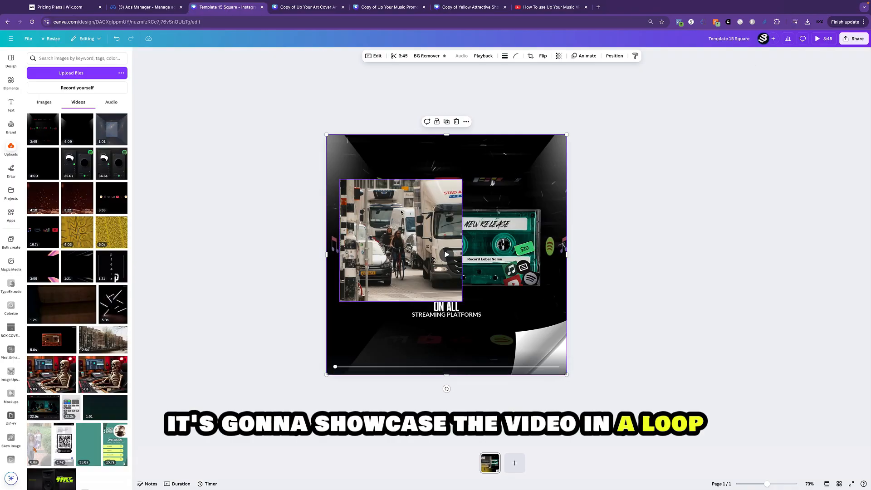
click(414, 252)
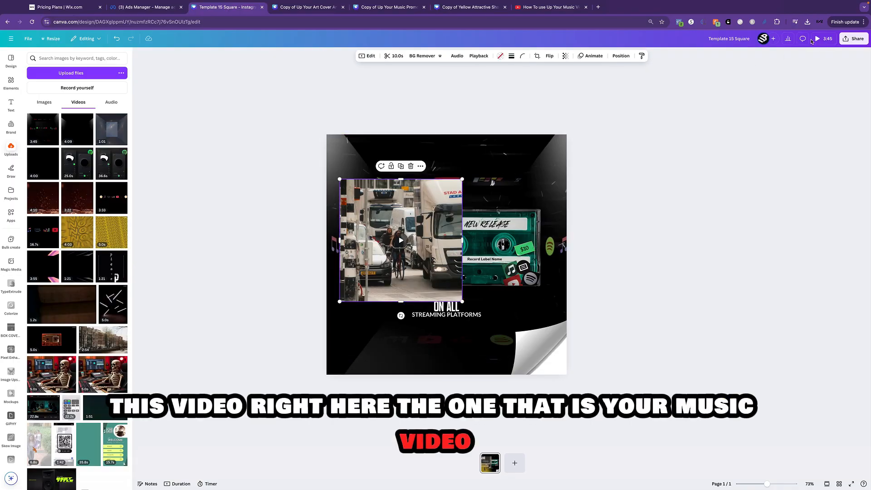
click(819, 39)
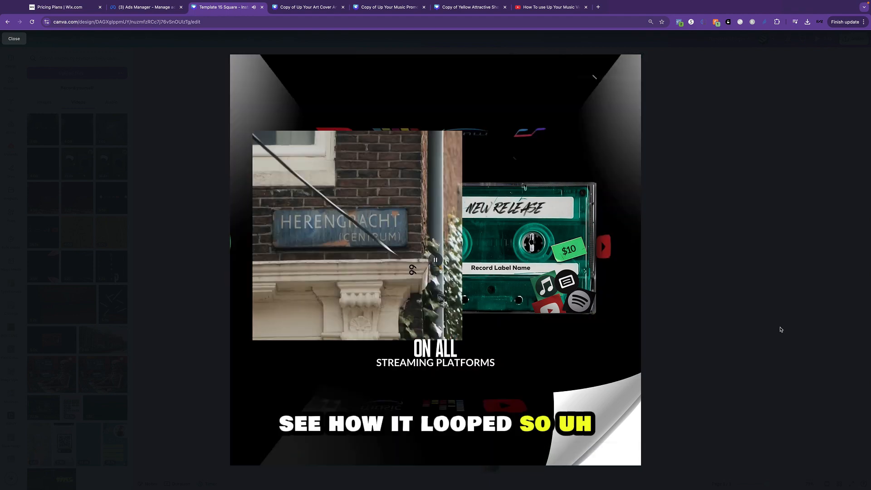
click(779, 328)
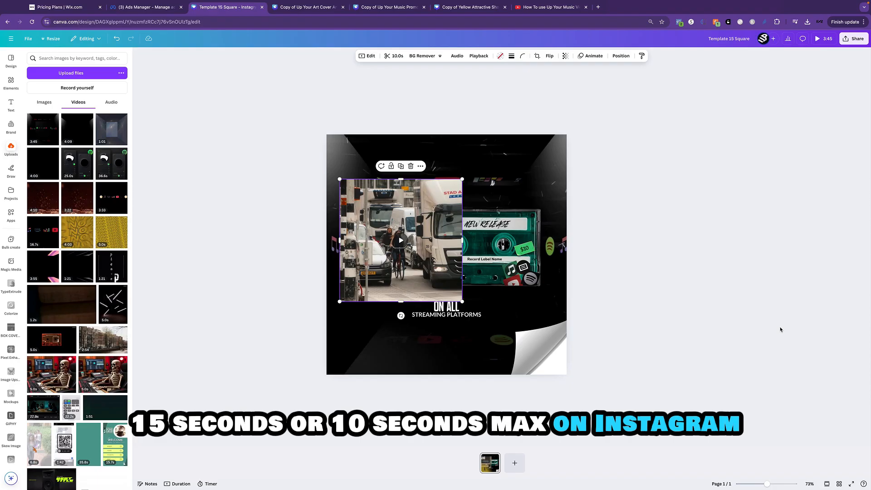
Step: Trim the end of the background video to 10.0 seconds to match the music video, and preview the design
click(517, 153)
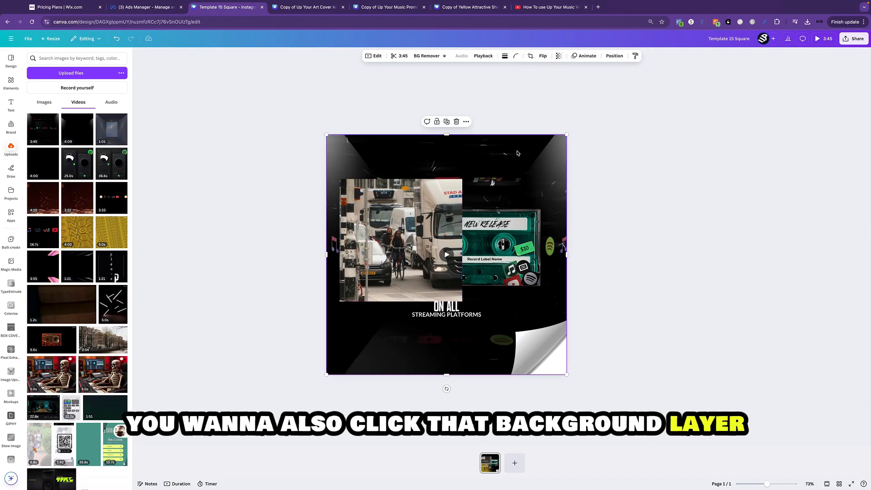
click(399, 56)
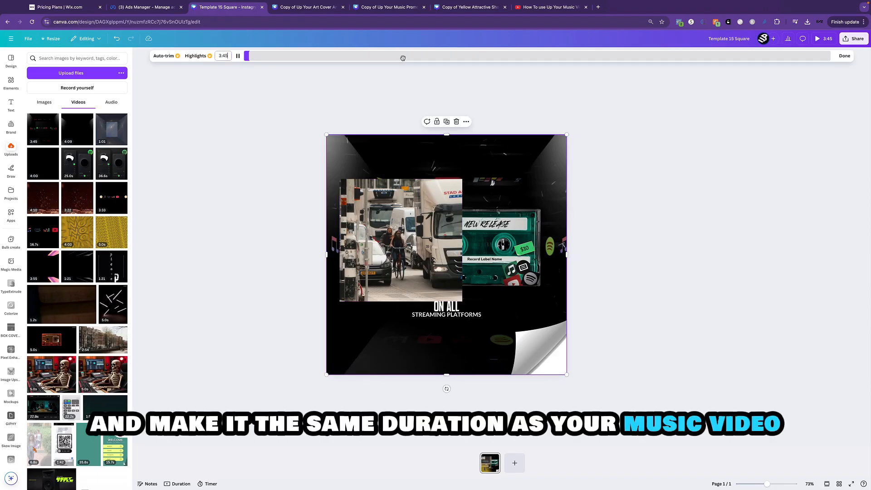
drag(833, 56, 278, 60)
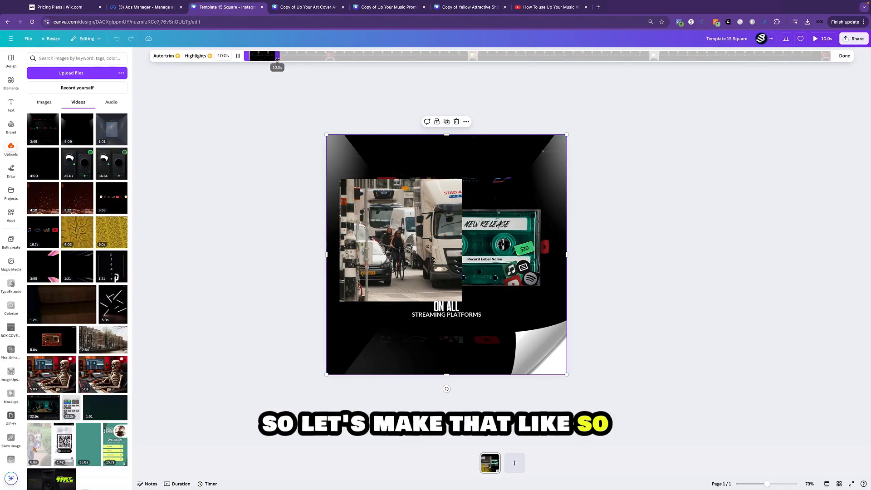
click(254, 107)
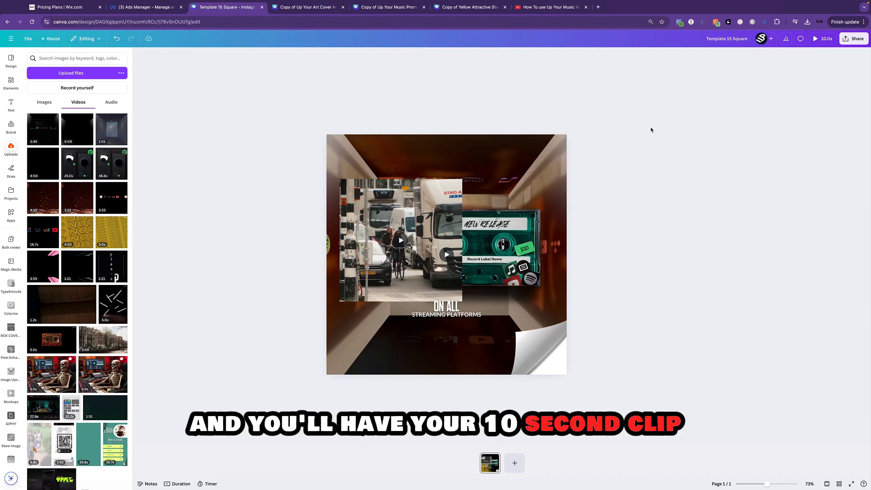
click(822, 38)
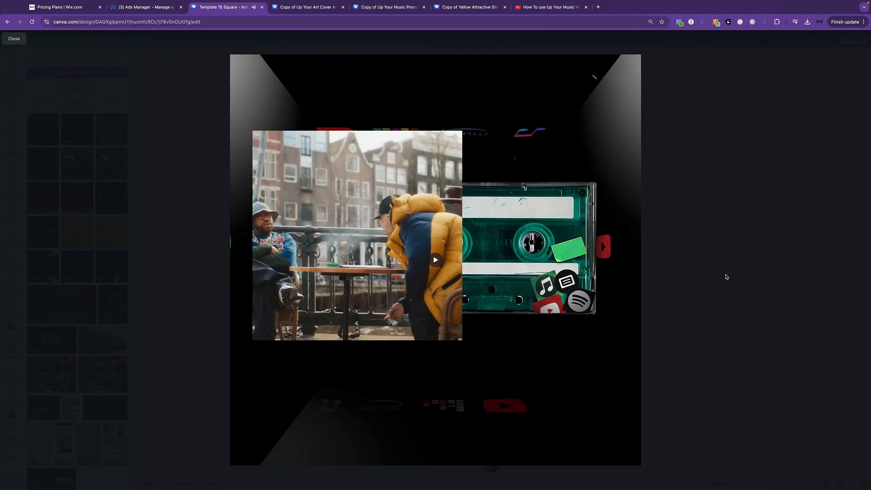
key(Escape)
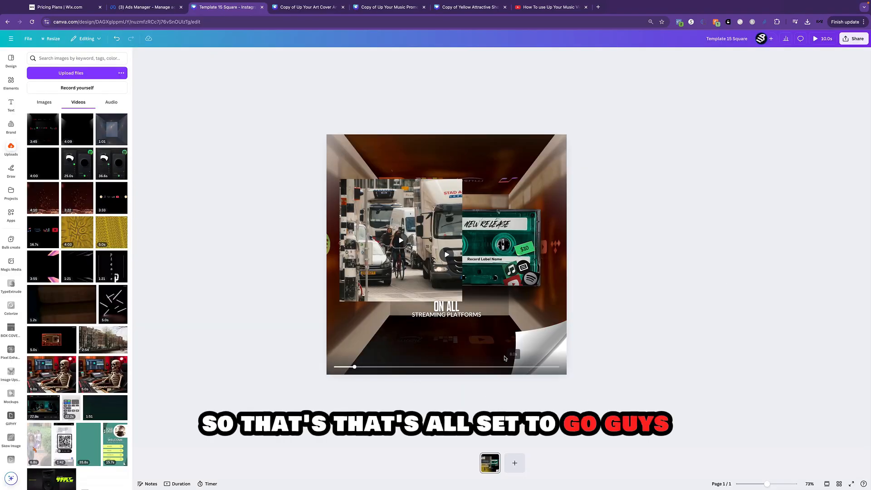
Step: Return to the Up Your Promo VOL.2 folder, open the Template 11 Square design and preview it
click(8, 22)
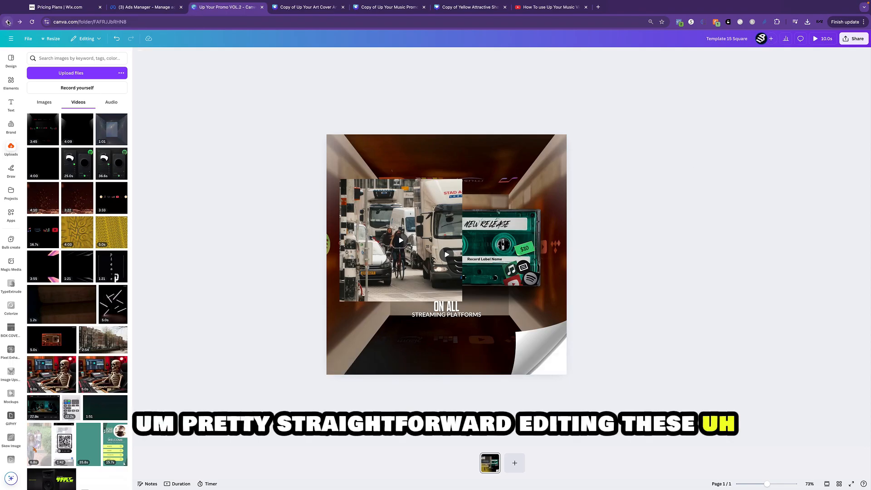
scroll(376, 182, down, 3)
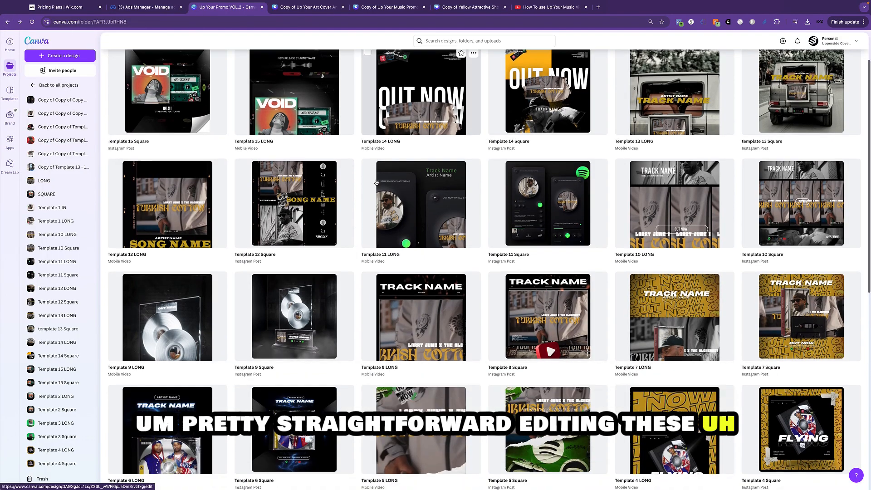
scroll(376, 182, up, 3)
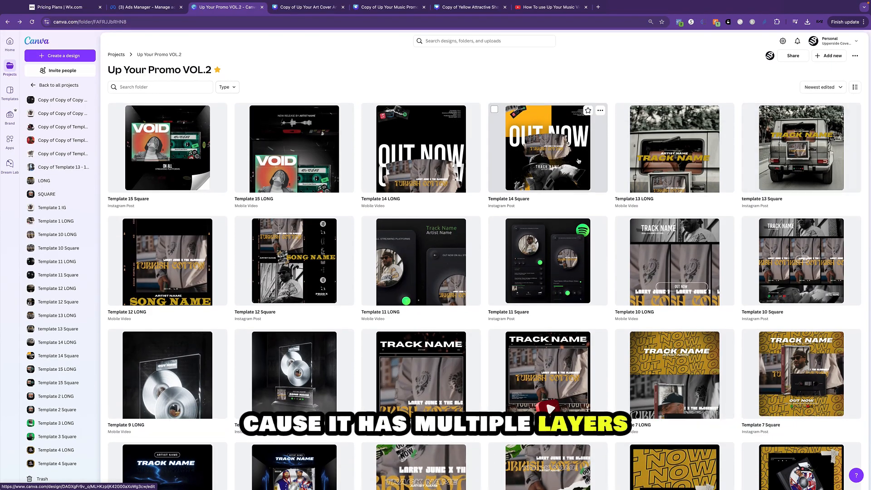
scroll(579, 160, down, 1)
scroll(579, 161, up, 1)
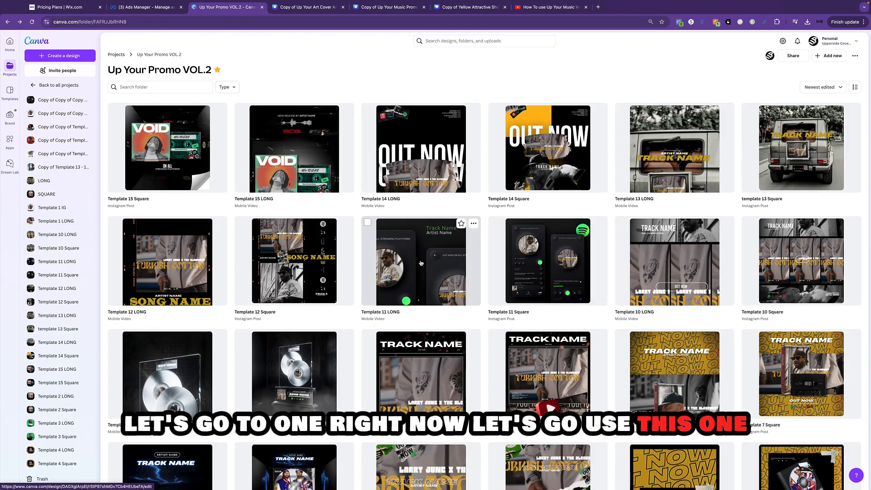
click(541, 265)
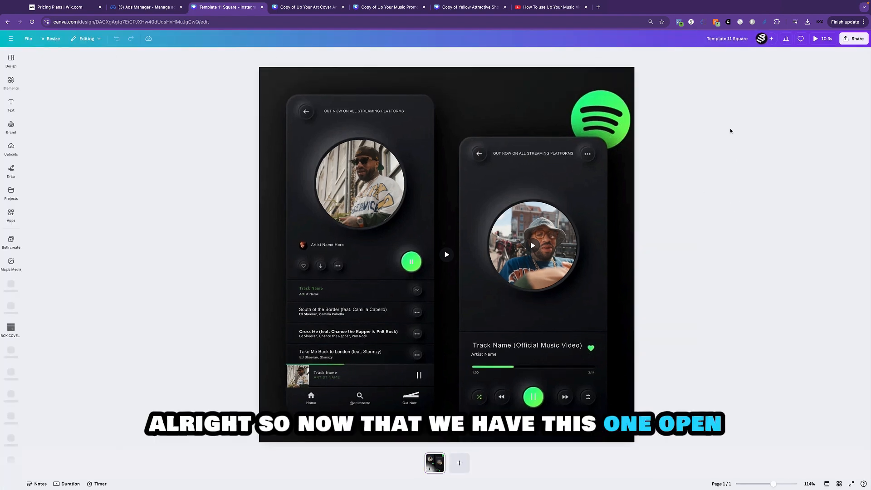
click(824, 41)
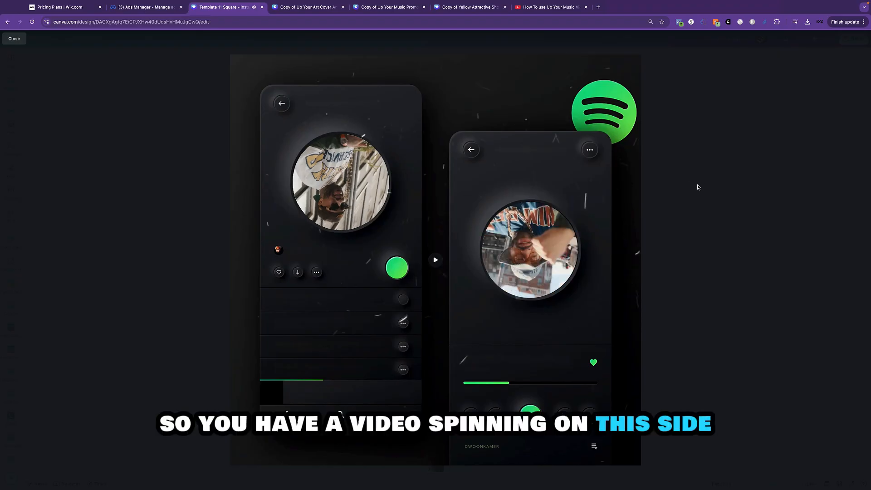
key(Escape)
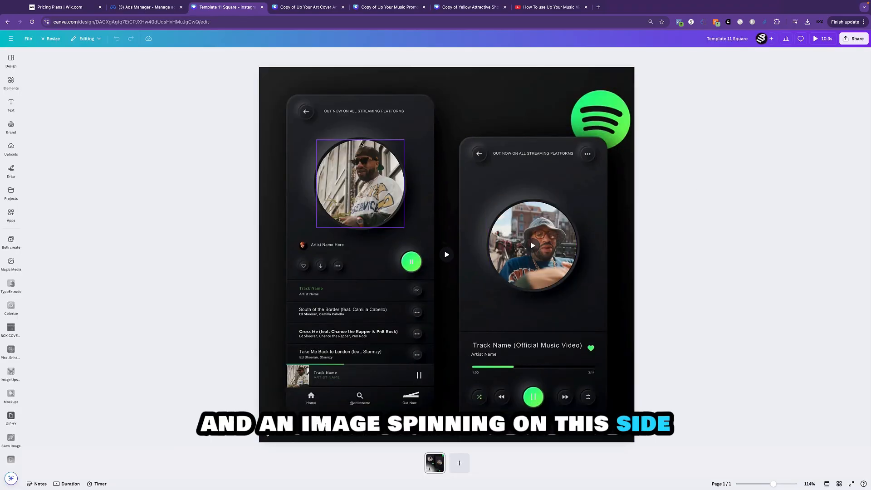
Step: Trim the end of the Template 11 Square background video so the clip lasts 10.0 seconds
click(497, 85)
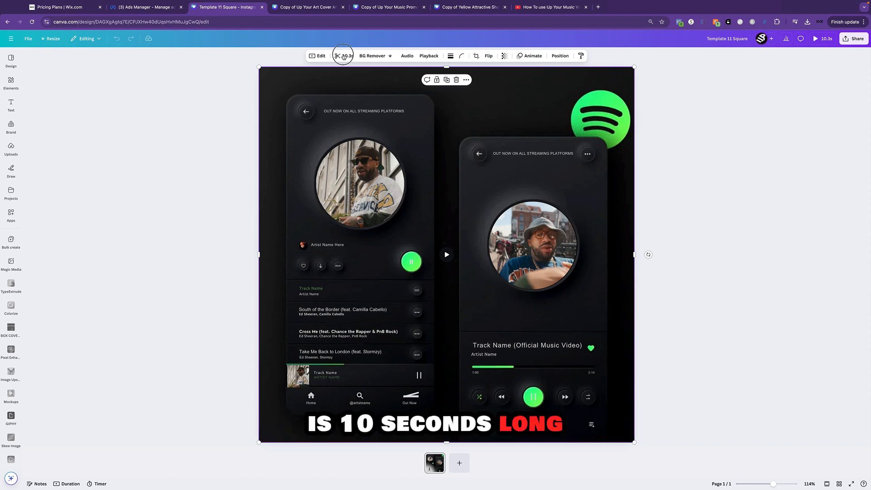
click(344, 56)
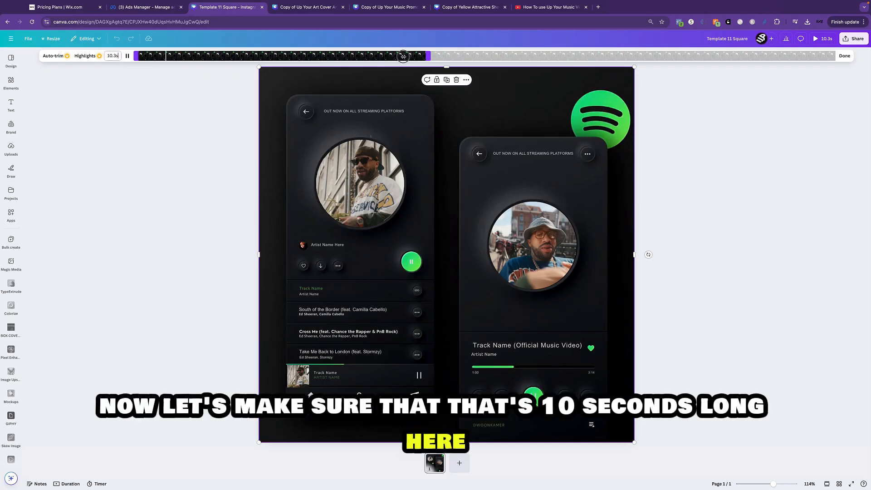
drag(403, 56, 407, 57)
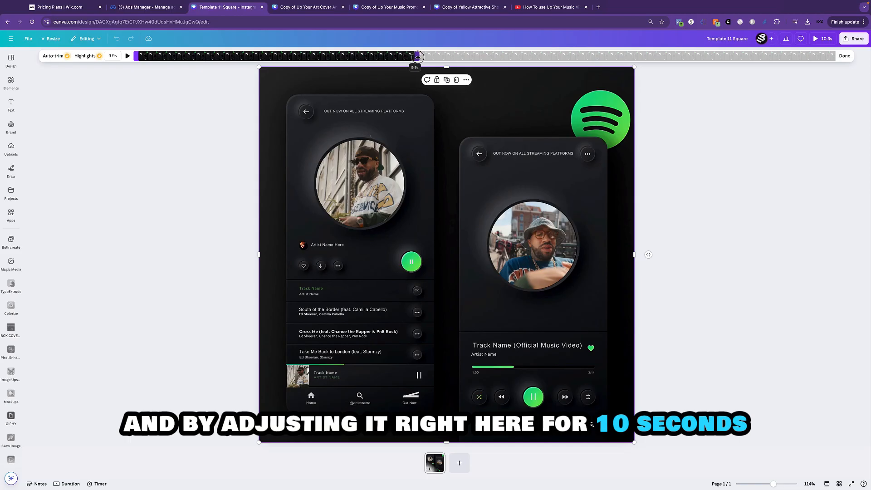
drag(417, 57, 420, 57)
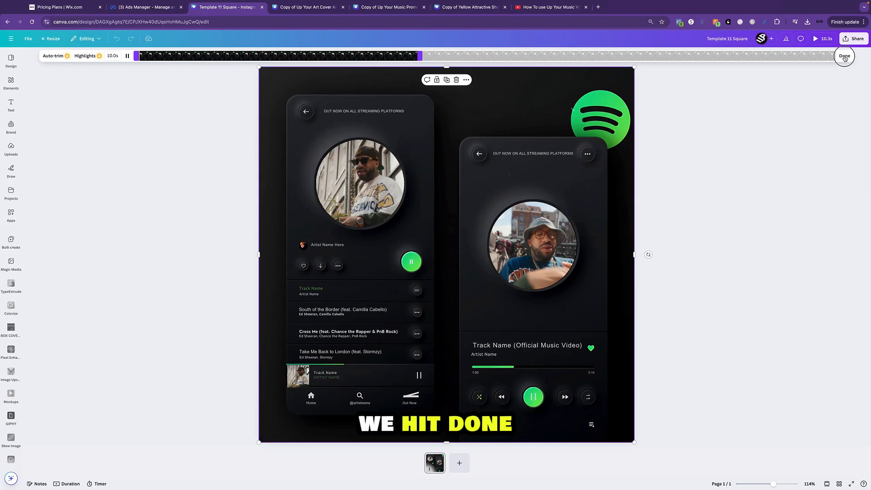
click(717, 200)
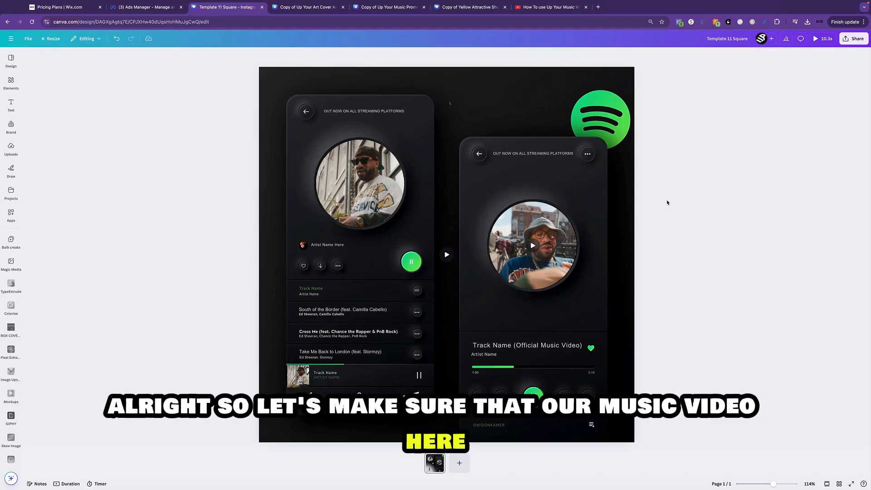
Step: Trim the end of the music video in the circular frame of the official music video player to 10.0 seconds
click(534, 218)
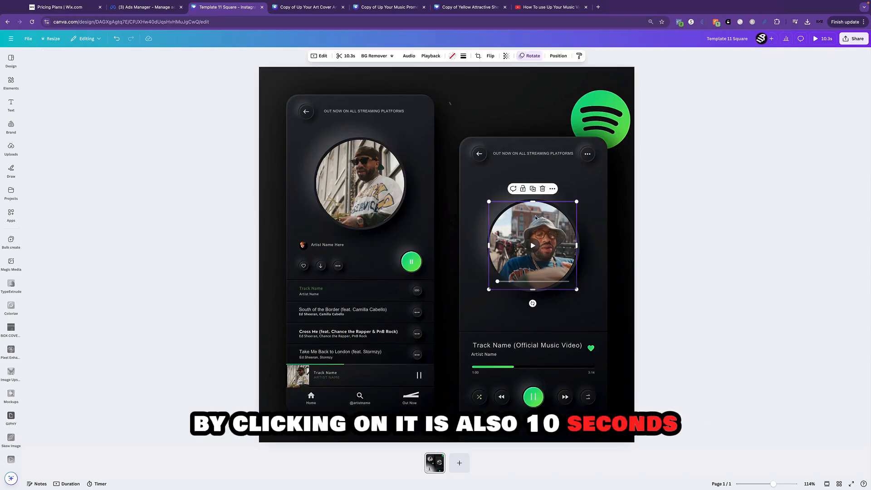
click(346, 56)
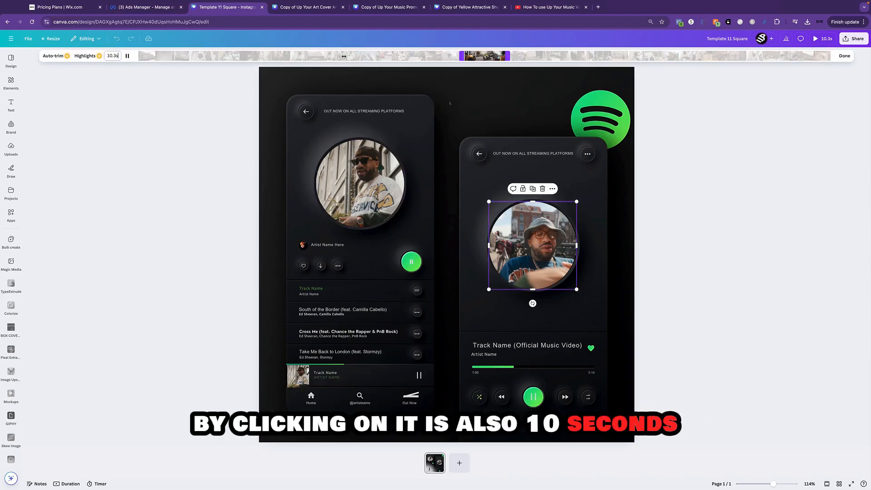
click(506, 57)
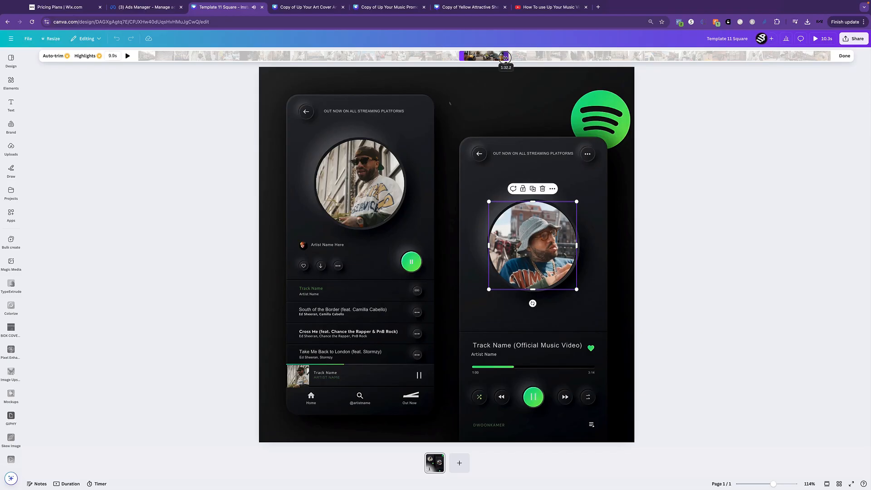
drag(505, 58, 506, 58)
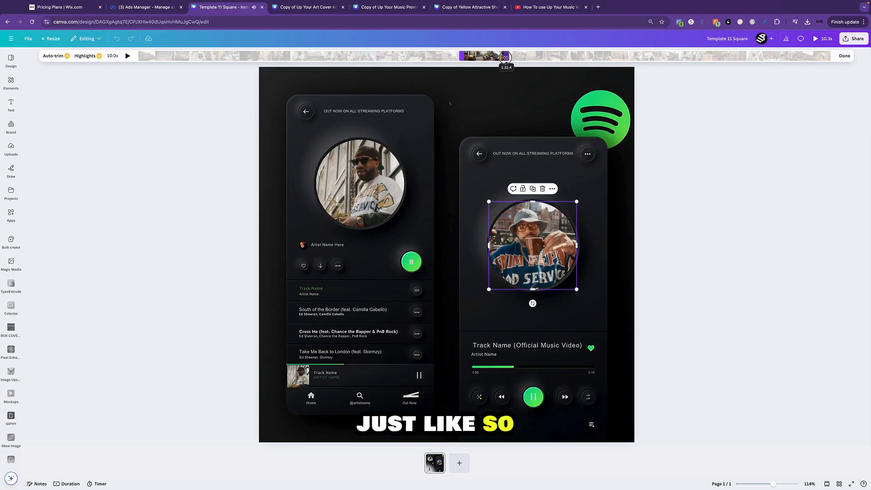
click(735, 165)
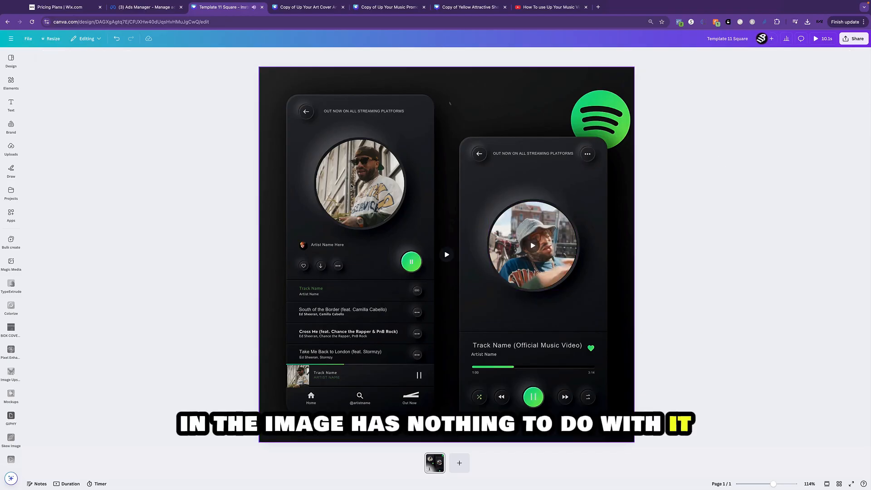
click(351, 186)
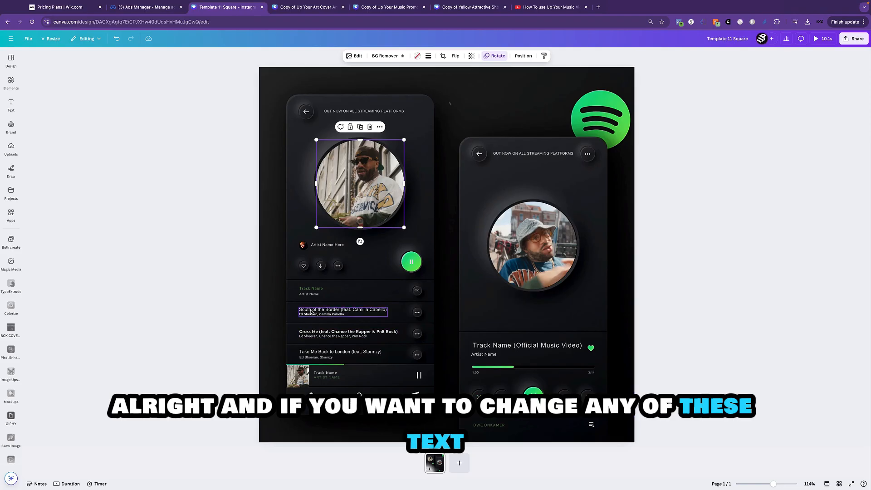
click(503, 346)
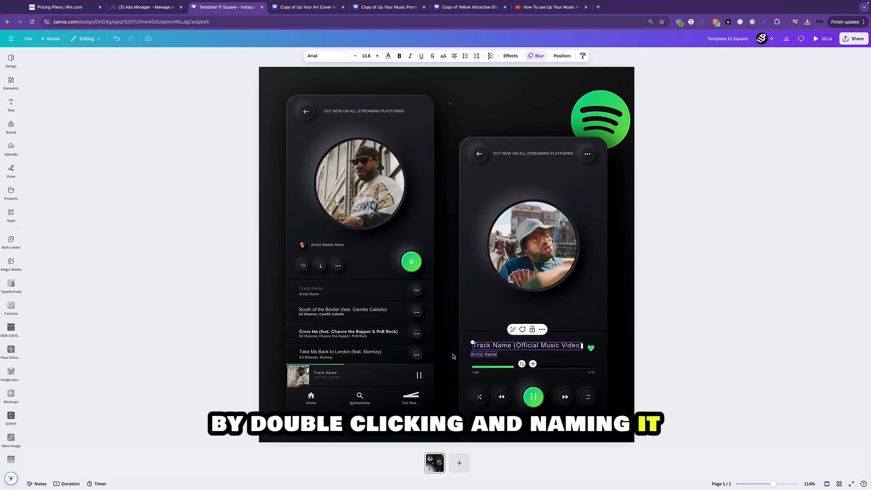
click(694, 270)
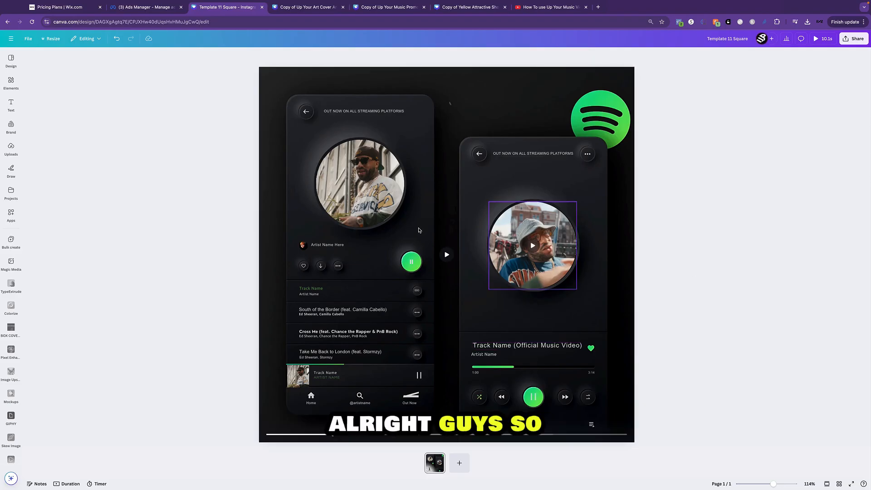
Step: Return to the Up Your Promo VOL.2 folder and look through its templates
click(7, 22)
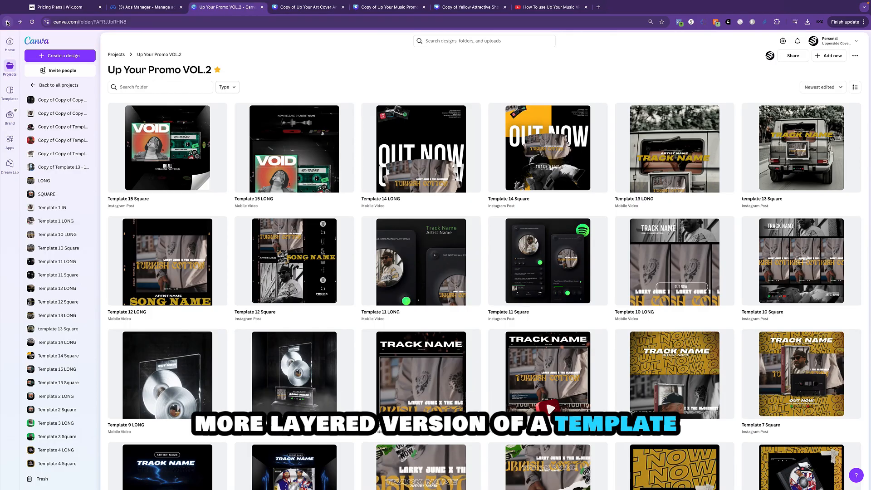
scroll(245, 183, down, 3)
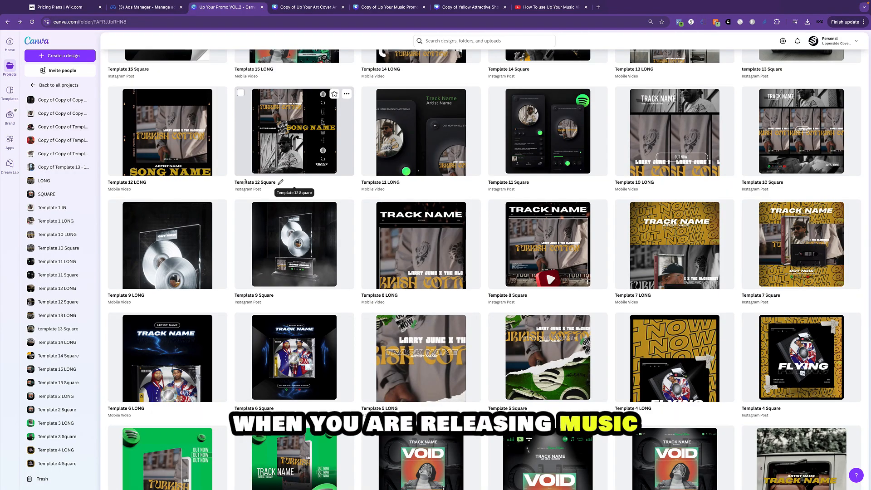
scroll(496, 286, up, 3)
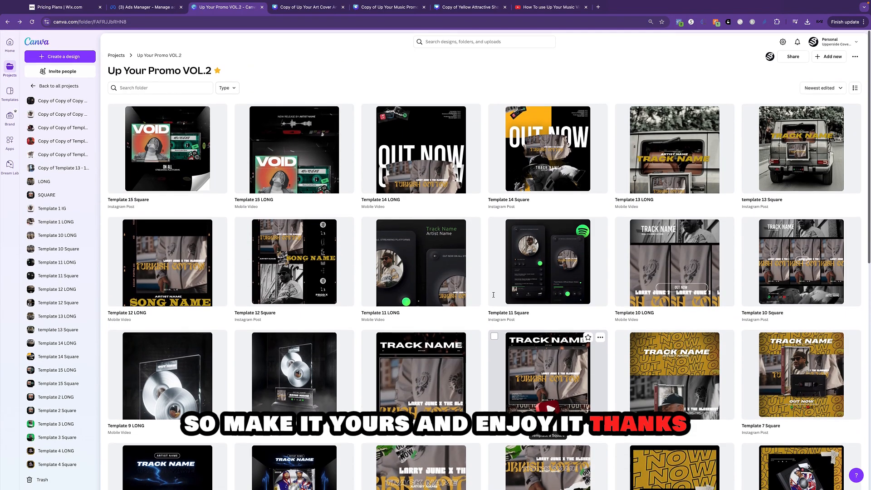